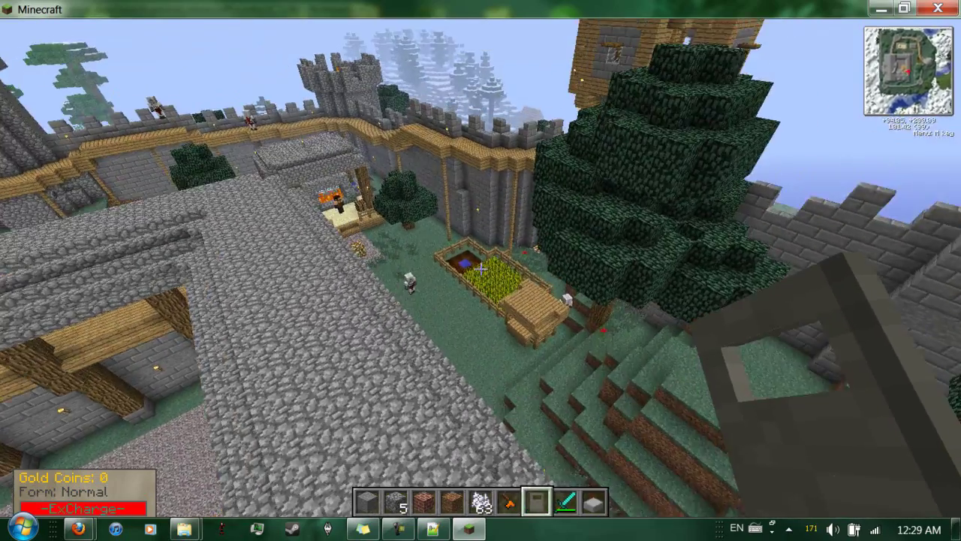
Look around the castle grounds and browse the item selection list for available blocks and items
key("w")
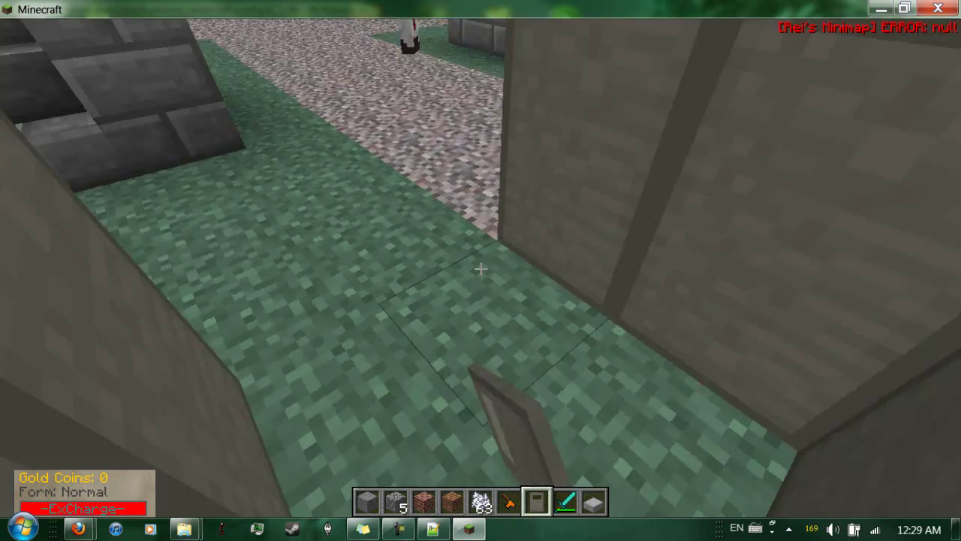
key("w")
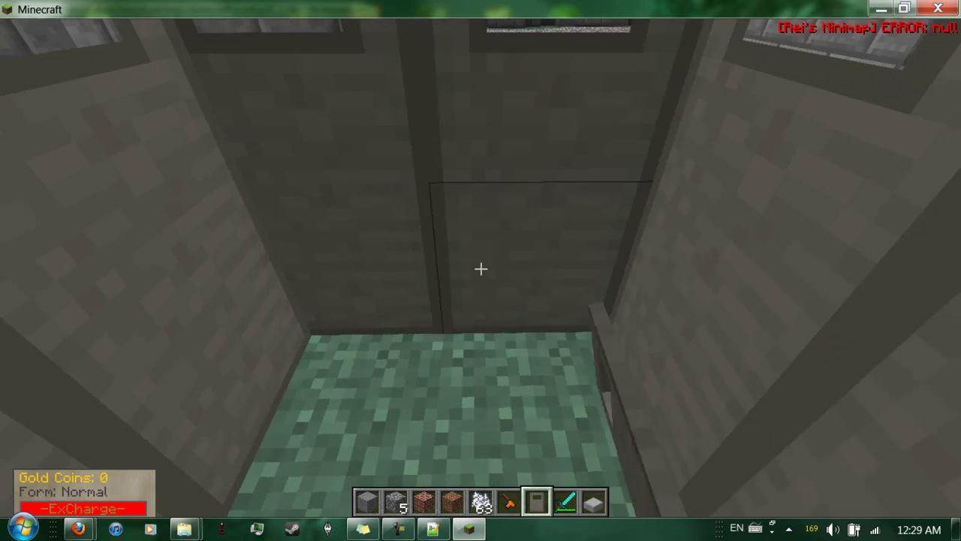
key("e")
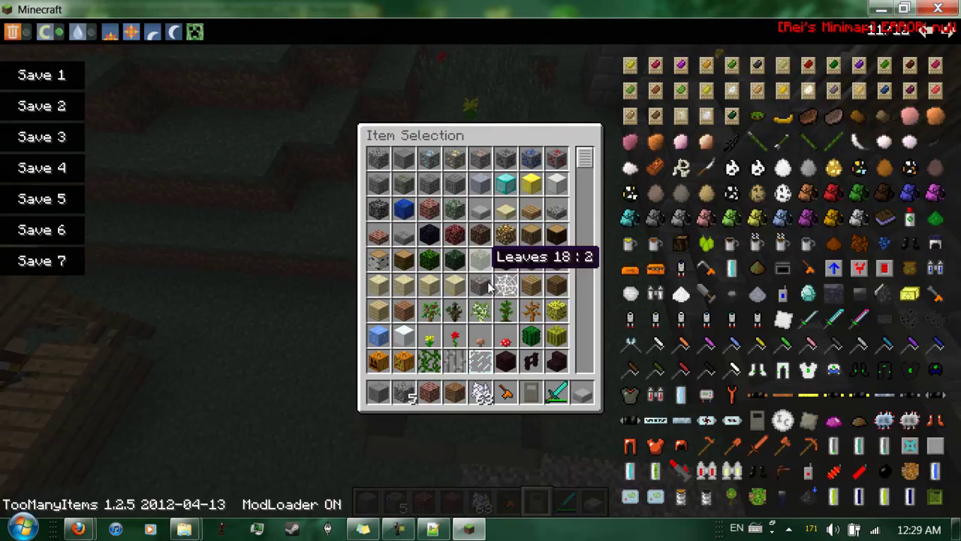
scroll(533, 258, "down", 3)
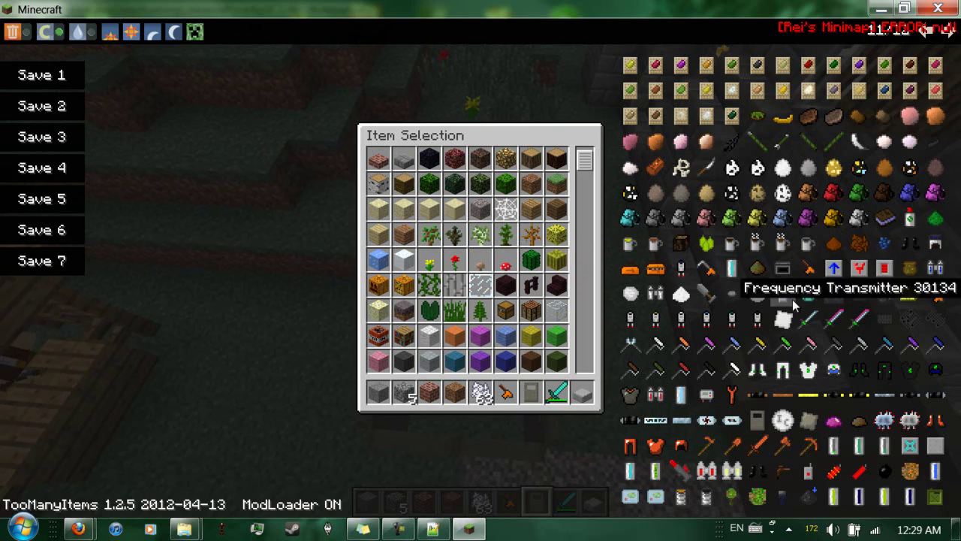
key("e")
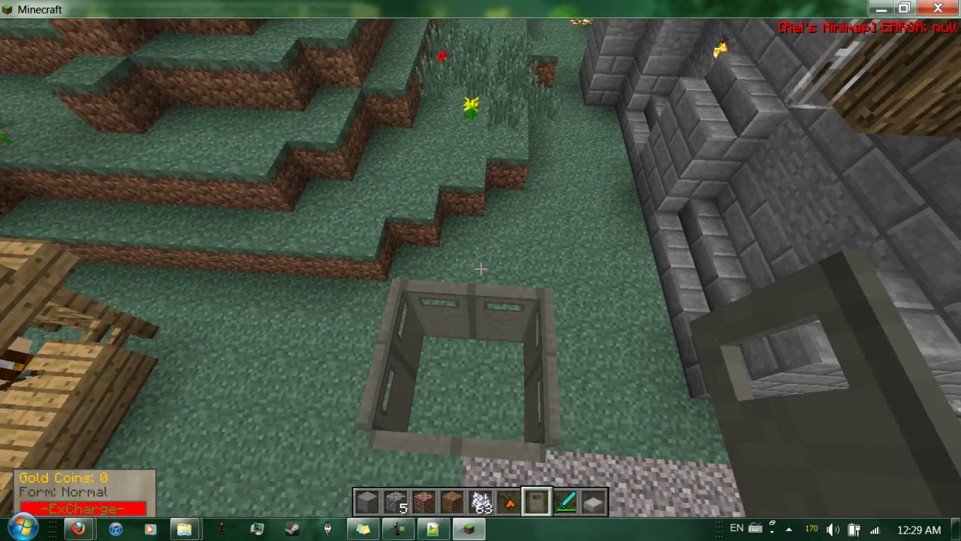
Leave the world, quit the game, and close the IC2.cfg editor window
key("Escape")
left_click(453, 312)
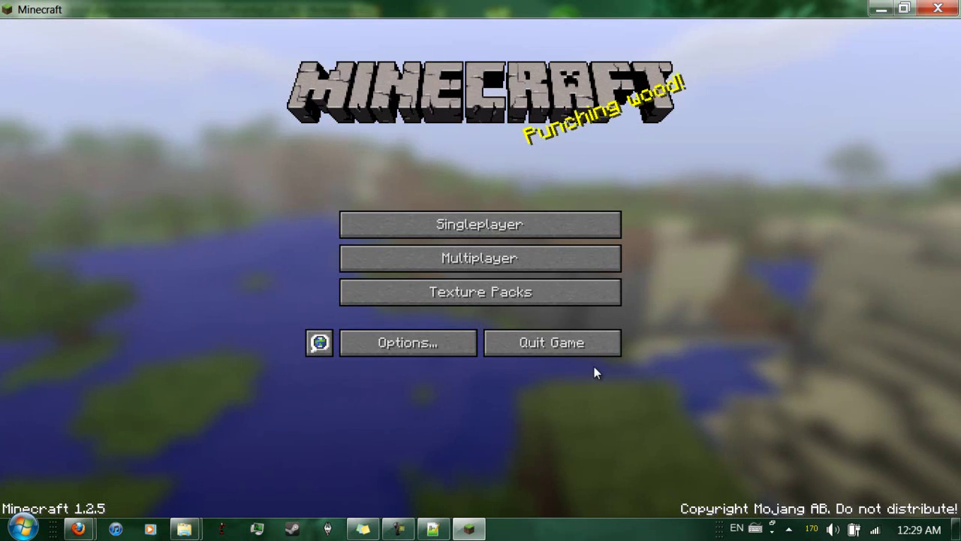
left_click(585, 350)
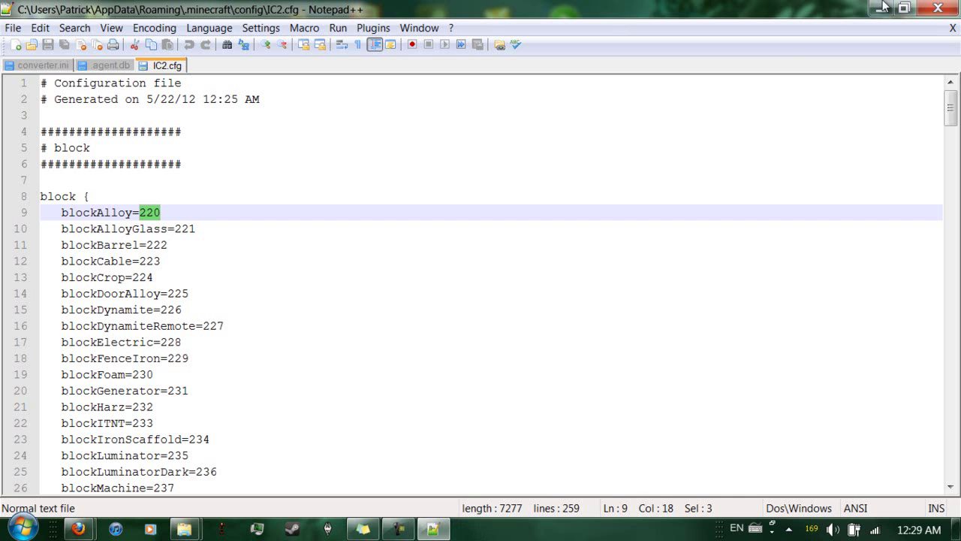
left_click(938, 9)
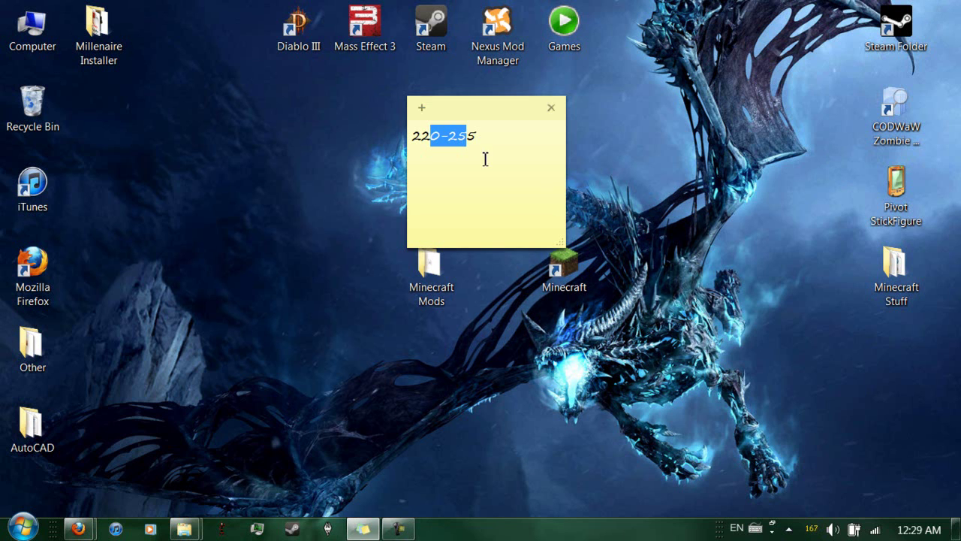
Relaunch Minecraft from the desktop and log in with the remembered account
left_click(569, 254)
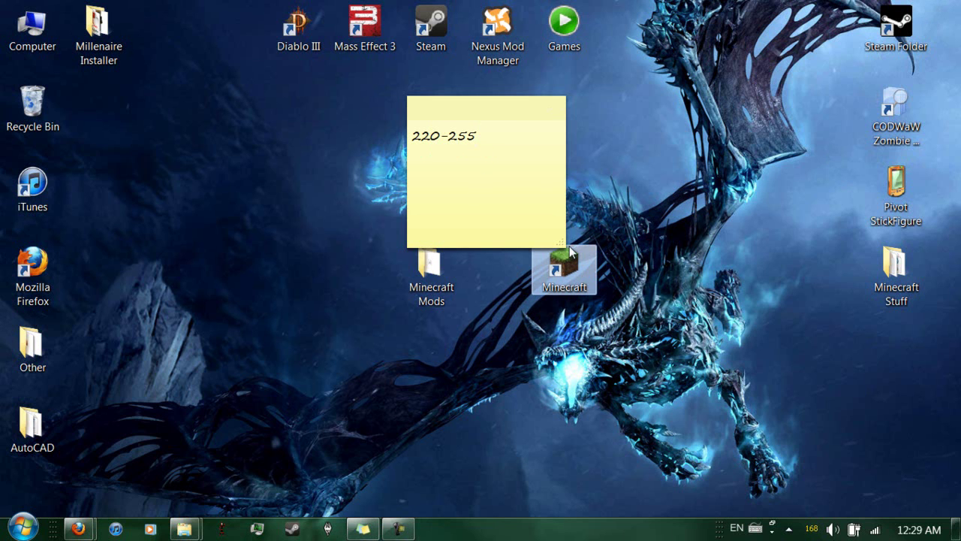
double_click(569, 254)
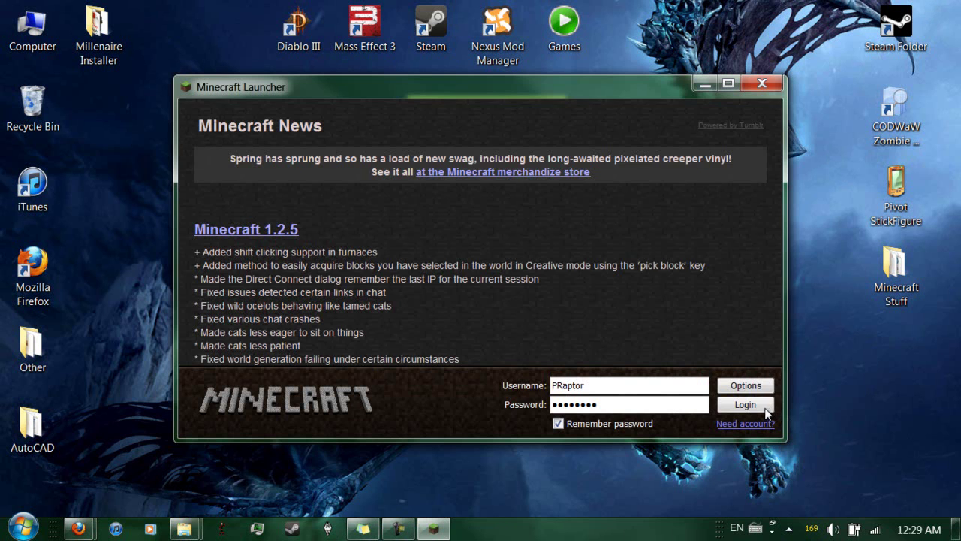
left_click(768, 411)
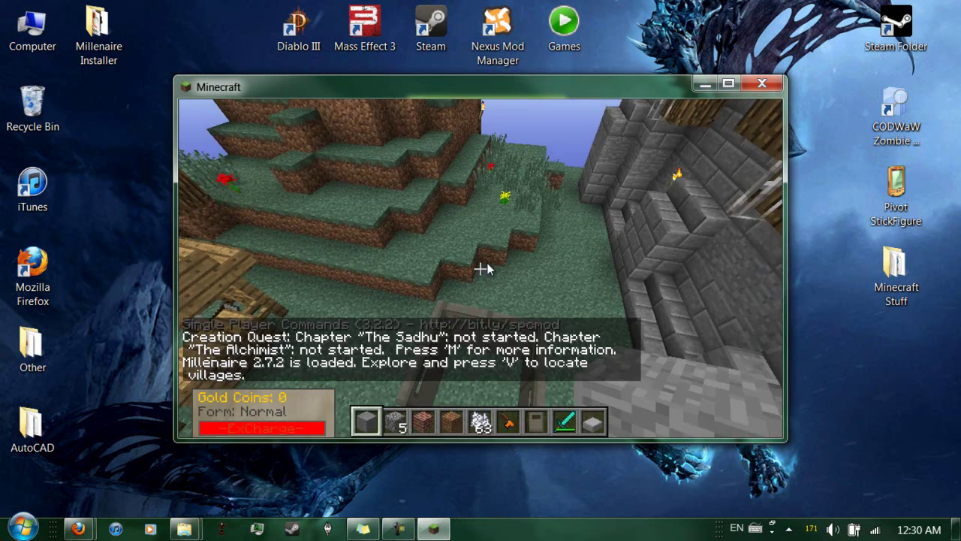
With the item list open in a maximized game window, replace the sticky note's ID range with 141-149
key("e")
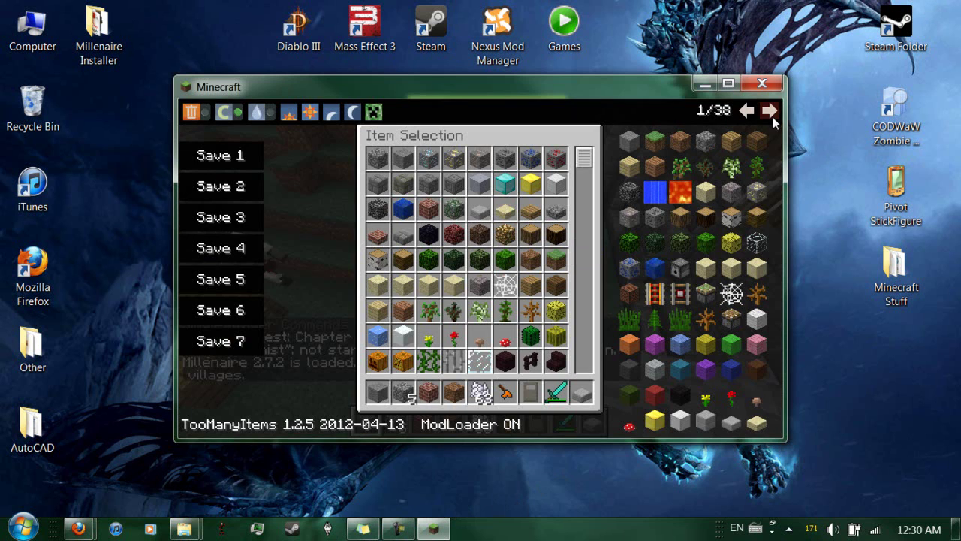
left_click(736, 87)
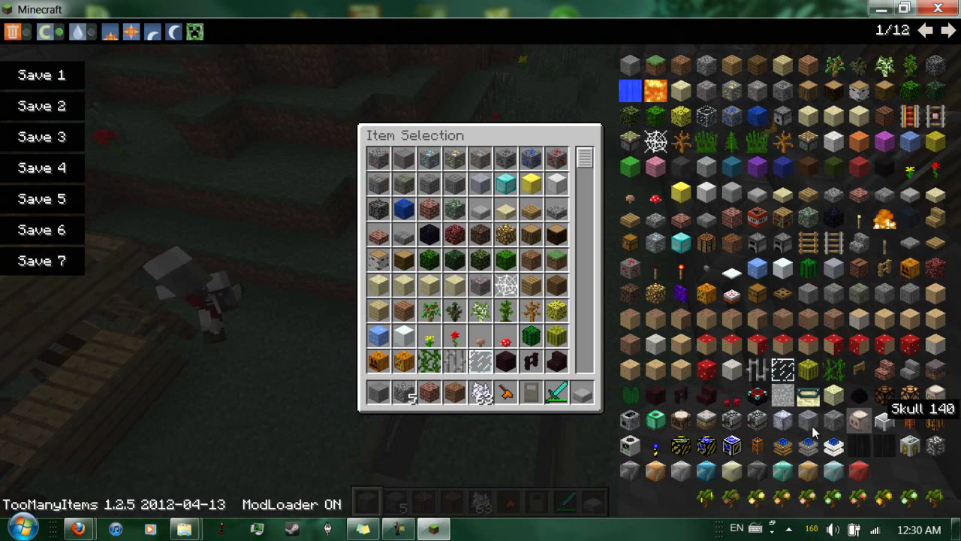
left_click(392, 531)
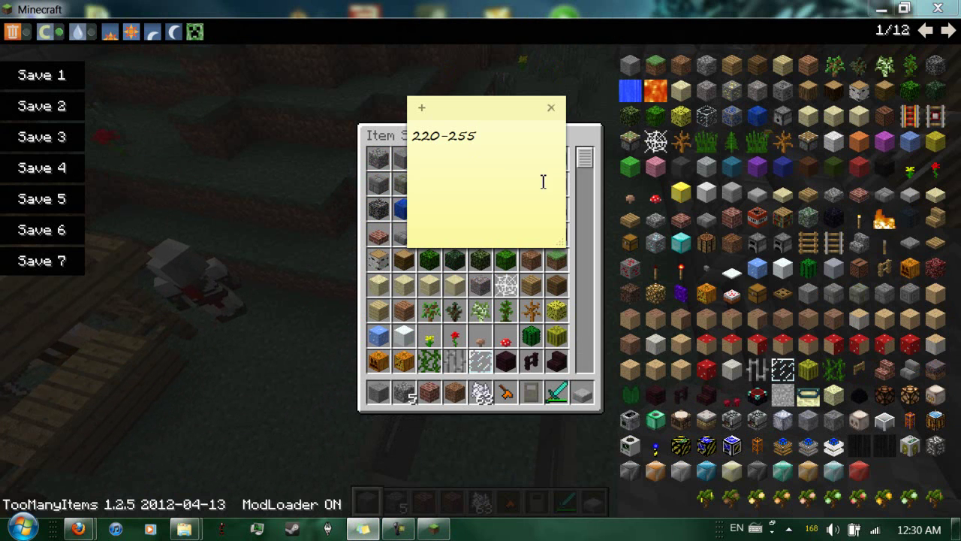
left_click_drag(485, 137, 391, 140)
key("BackSpace")
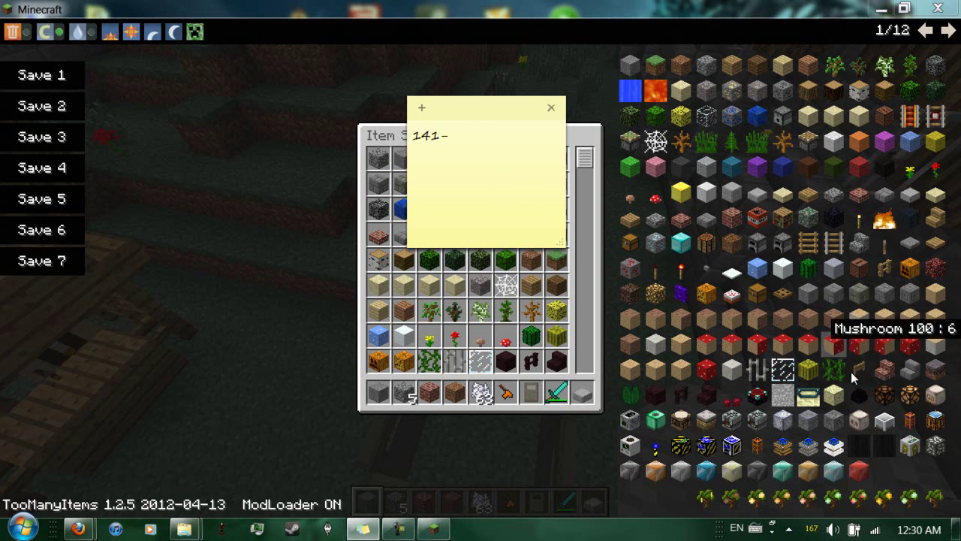
type("149")
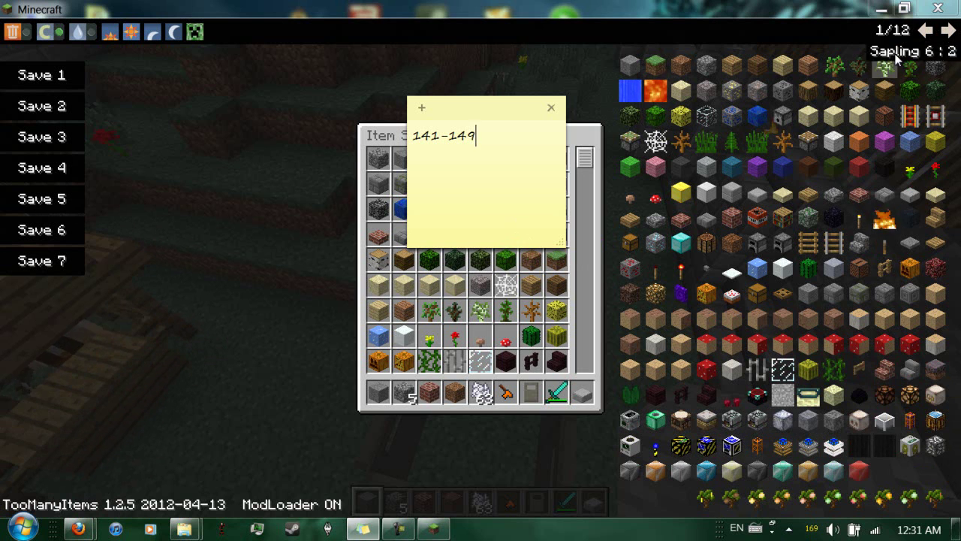
Review the block IDs on the item list's second page, and interact with the villager at the wooden stall
left_click(951, 43)
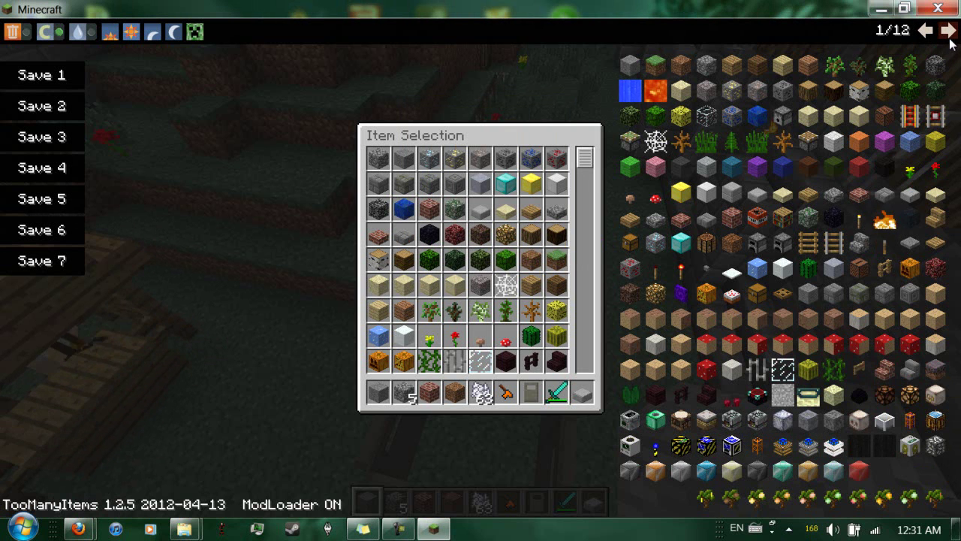
left_click(948, 34)
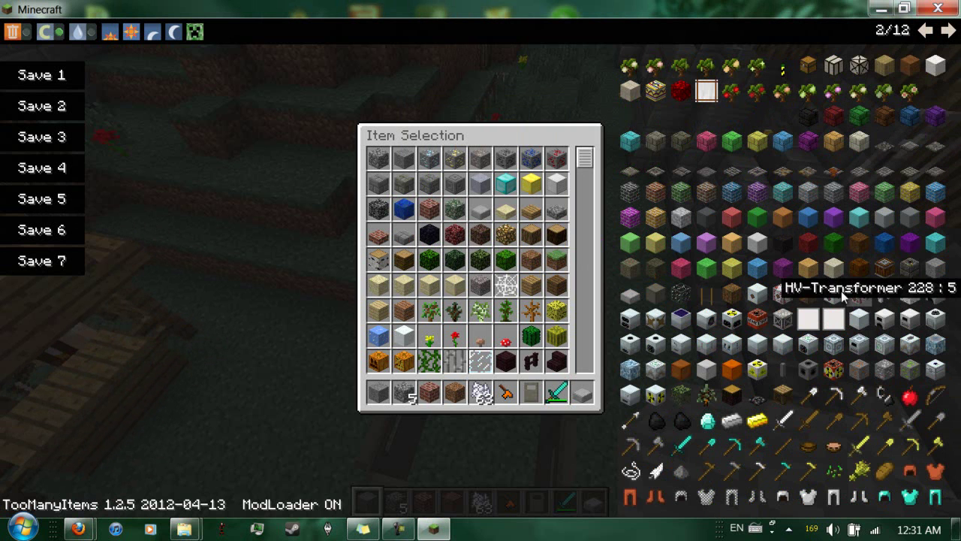
key("e")
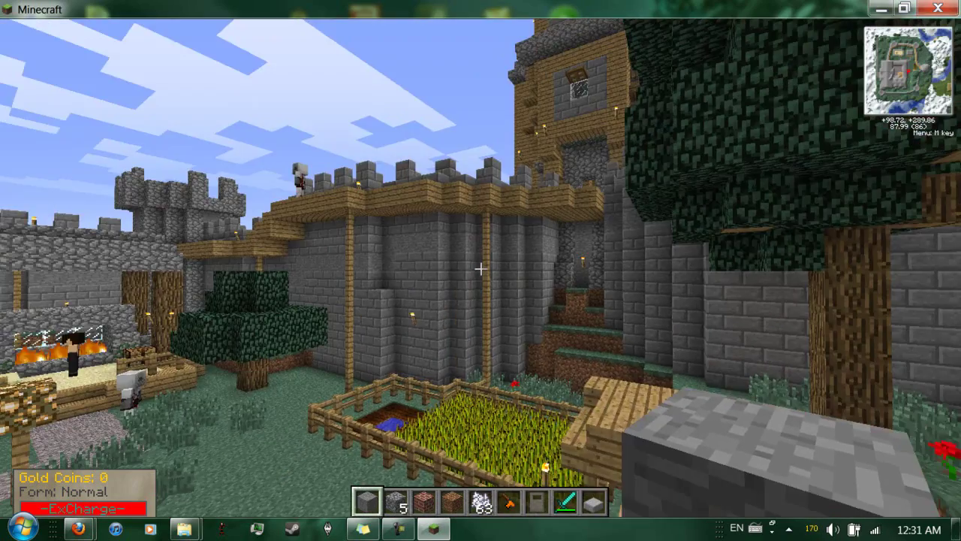
key("w")
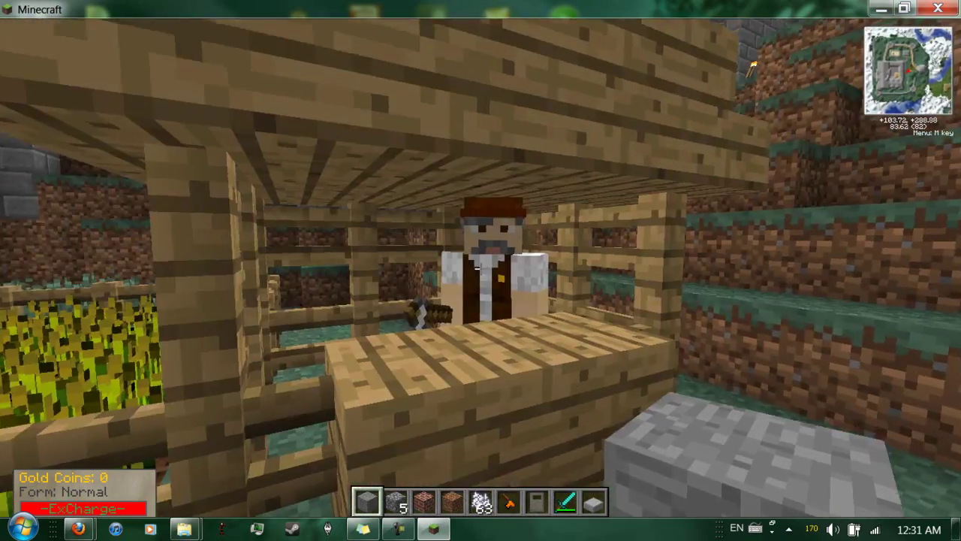
right_click(481, 268)
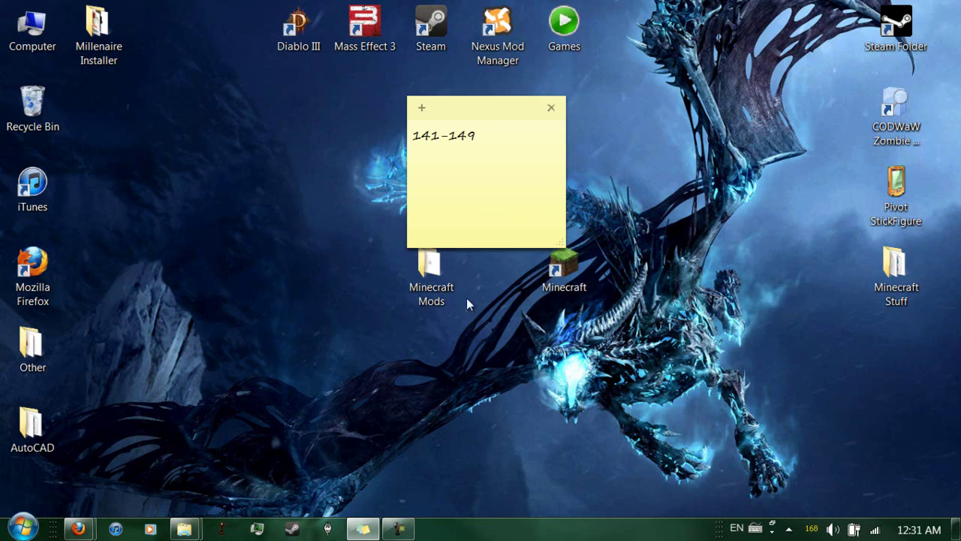
Open the Minecraft Mods desktop folder and arrange the .minecraft folder window beside it
double_click(446, 274)
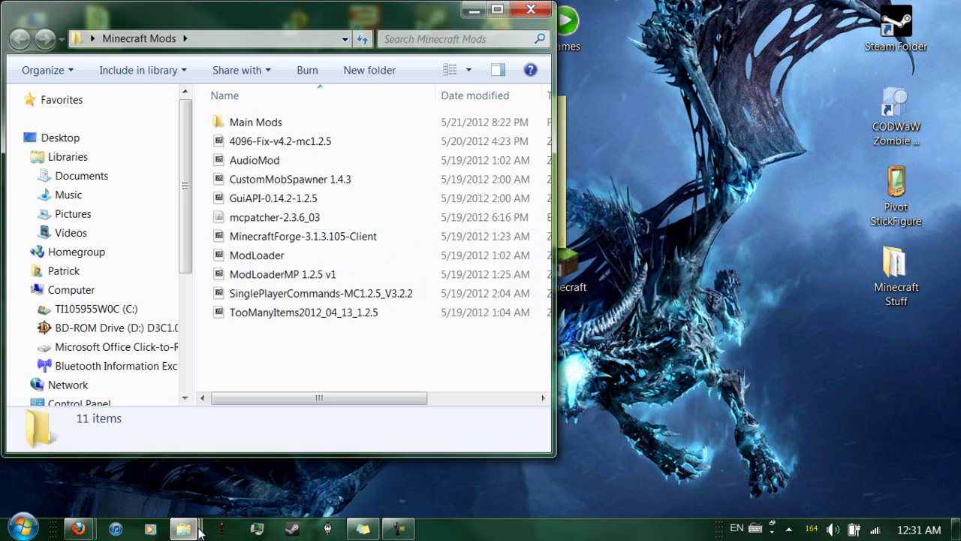
mouse_move(201, 531)
left_click(263, 449)
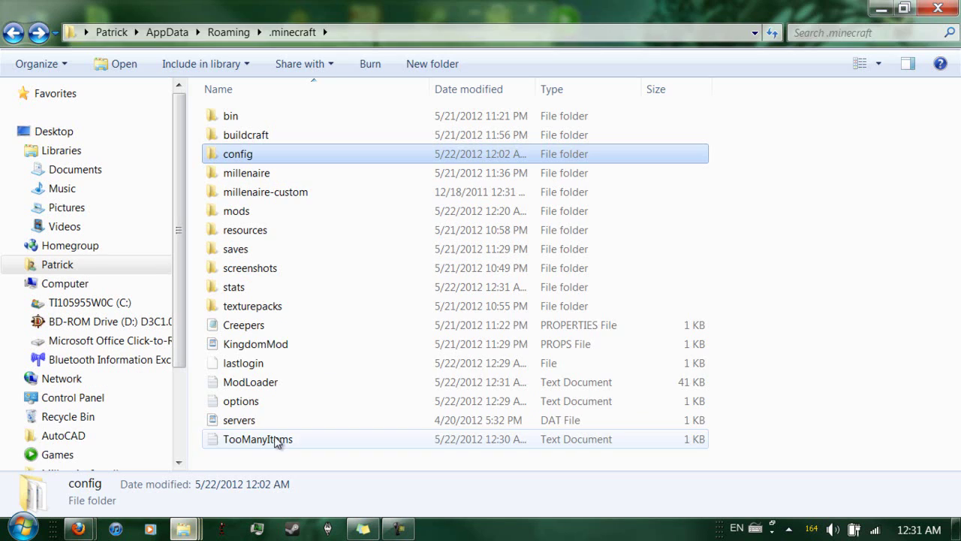
left_click_drag(525, 9, 704, 7)
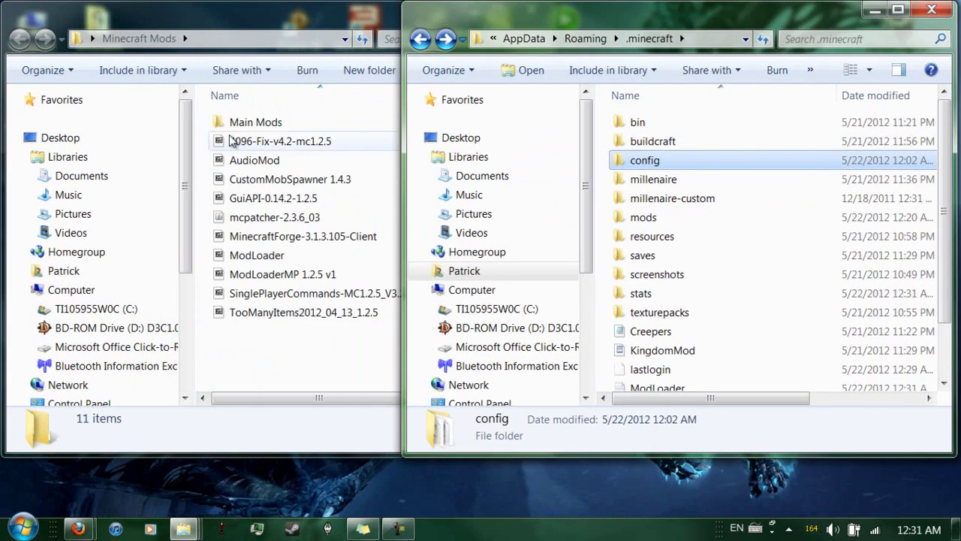
Look through the other folder in Main Mods, and open the mods folder next to it
double_click(241, 122)
double_click(240, 158)
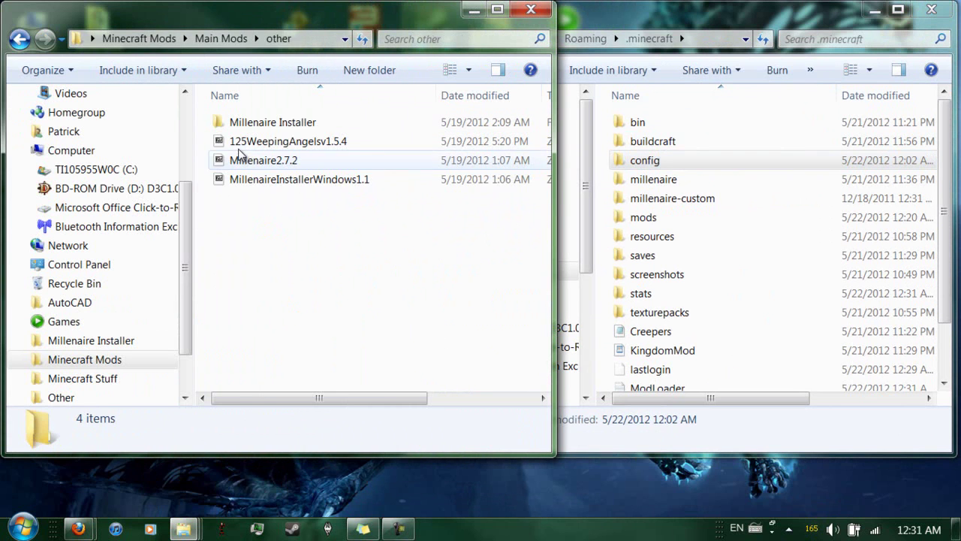
key("BackSpace")
left_click(271, 143)
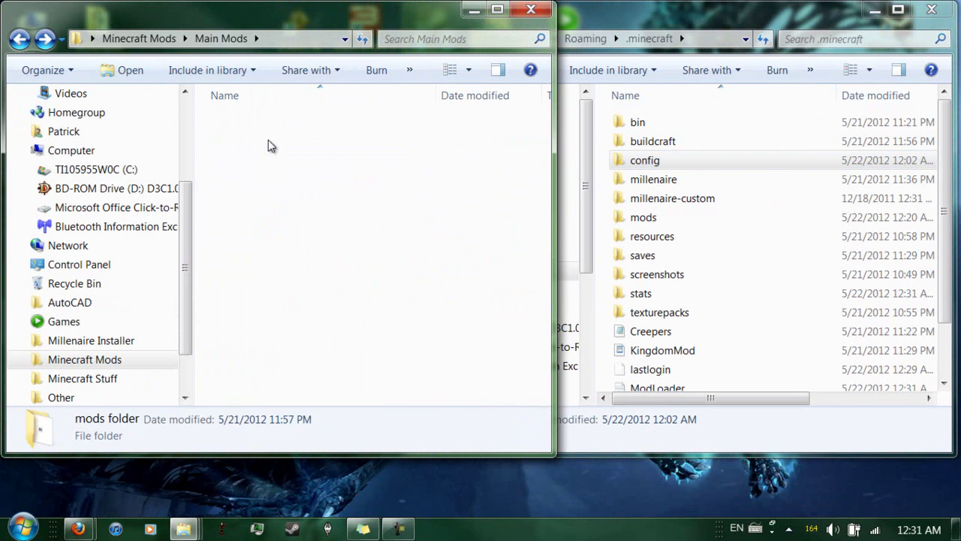
double_click(271, 144)
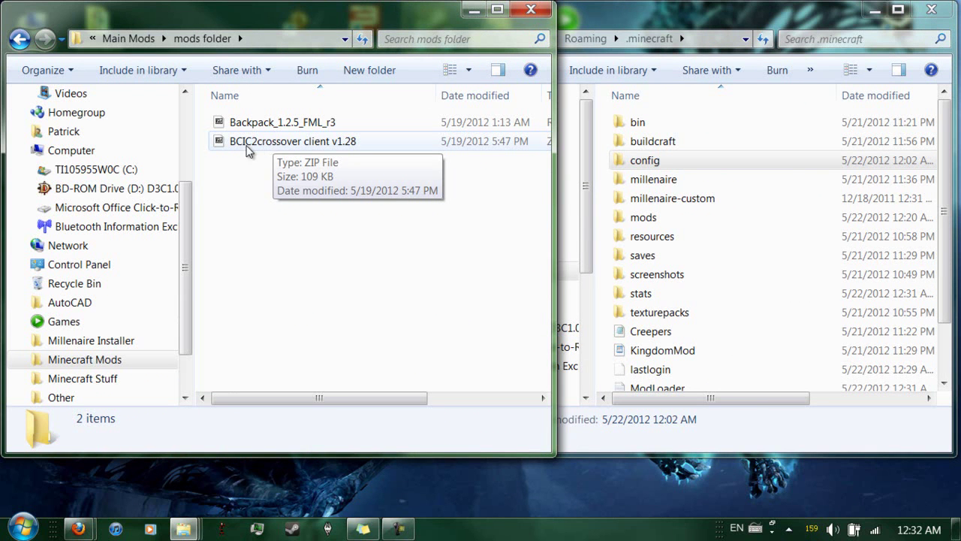
Move BCIC2crossover client v1.28 into the .minecraft mods folder, and clear the archive and folder windows from the desktop
double_click(644, 217)
left_click_drag(293, 141, 635, 272)
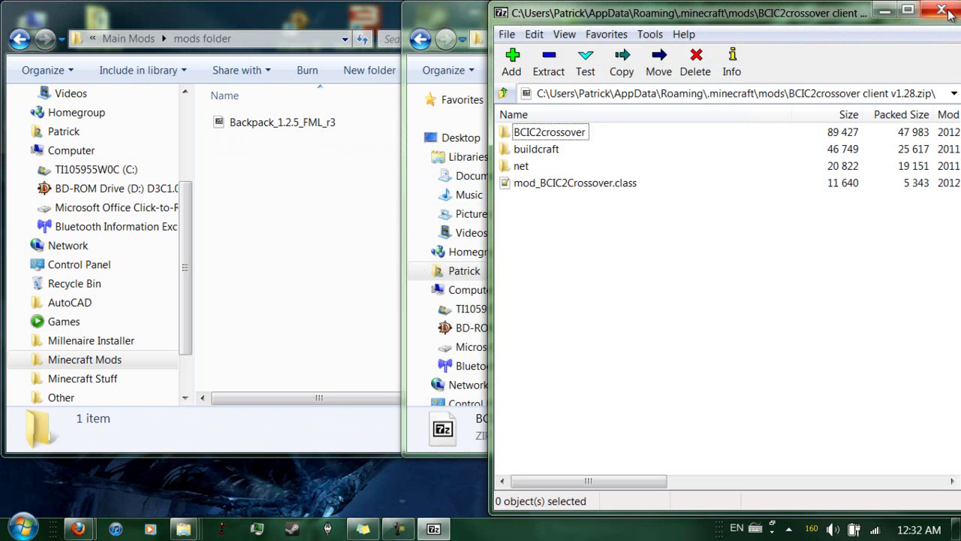
left_click(941, 11)
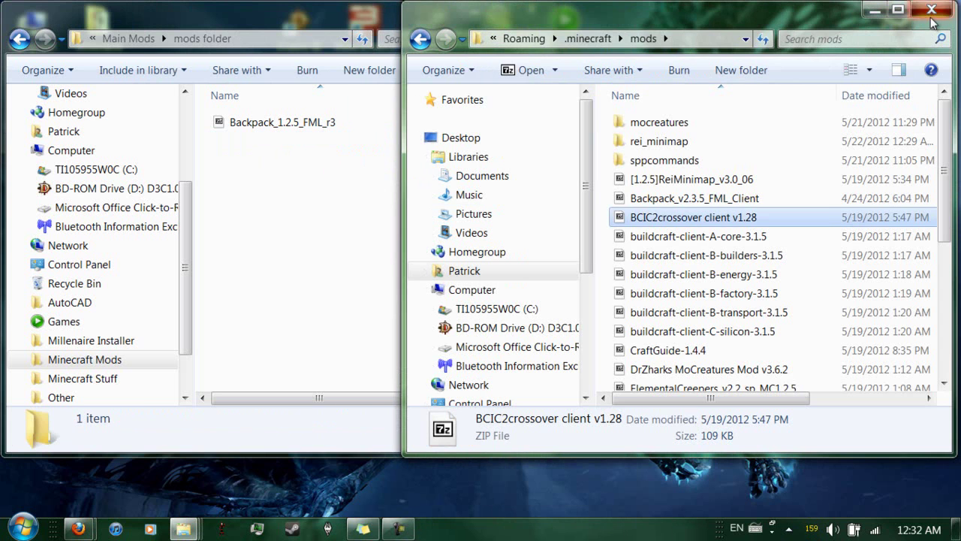
left_click(932, 10)
left_click(471, 11)
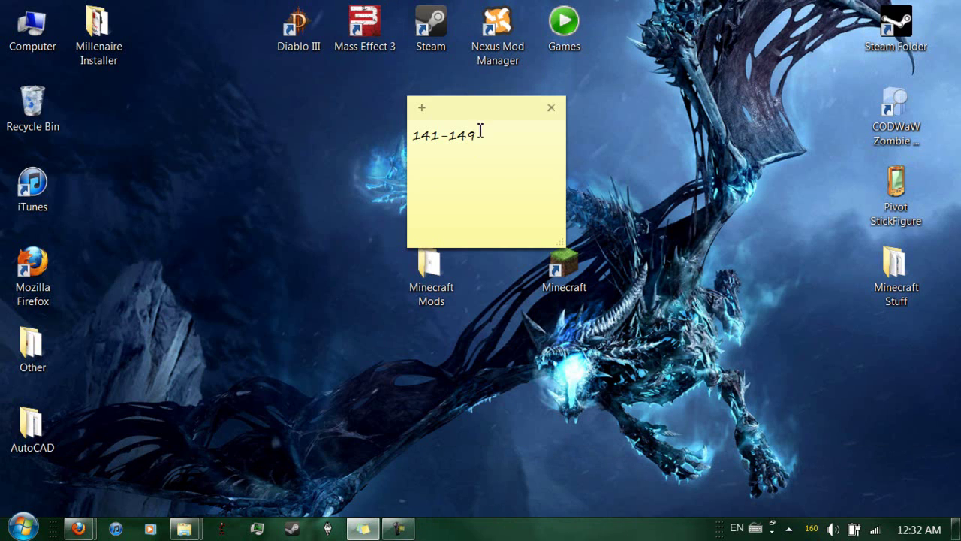
Start Minecraft again and log in with the remembered account to load the added crossover mod
mouse_move(186, 532)
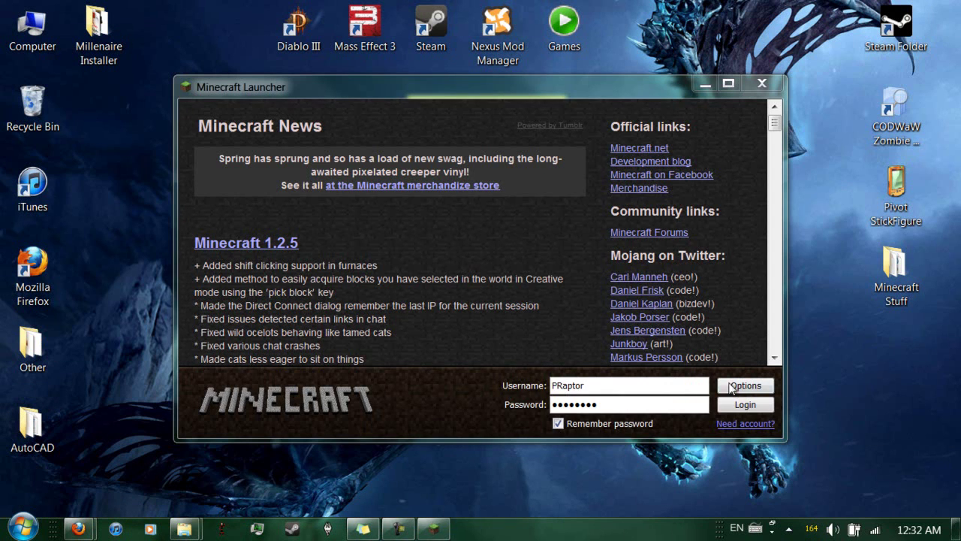
left_click(743, 404)
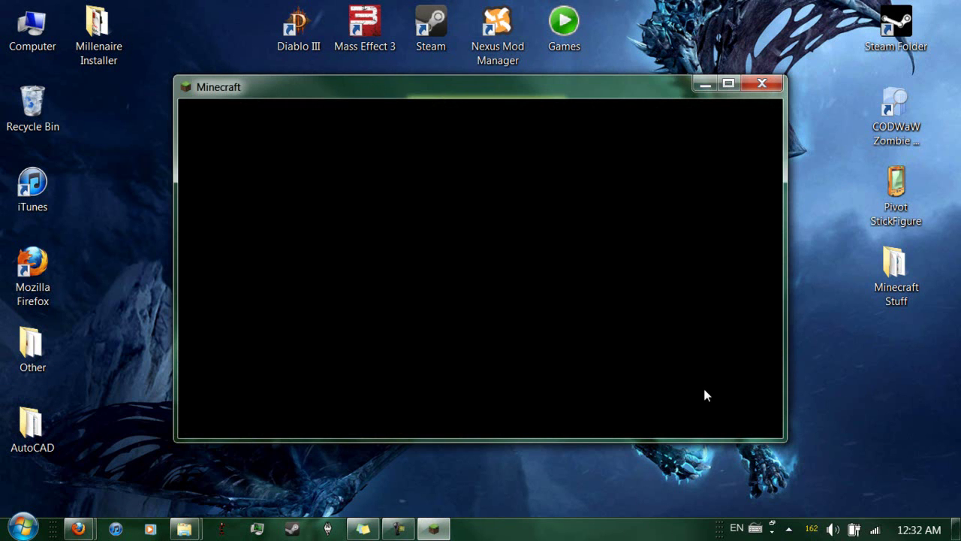
key("super+r")
key("Return")
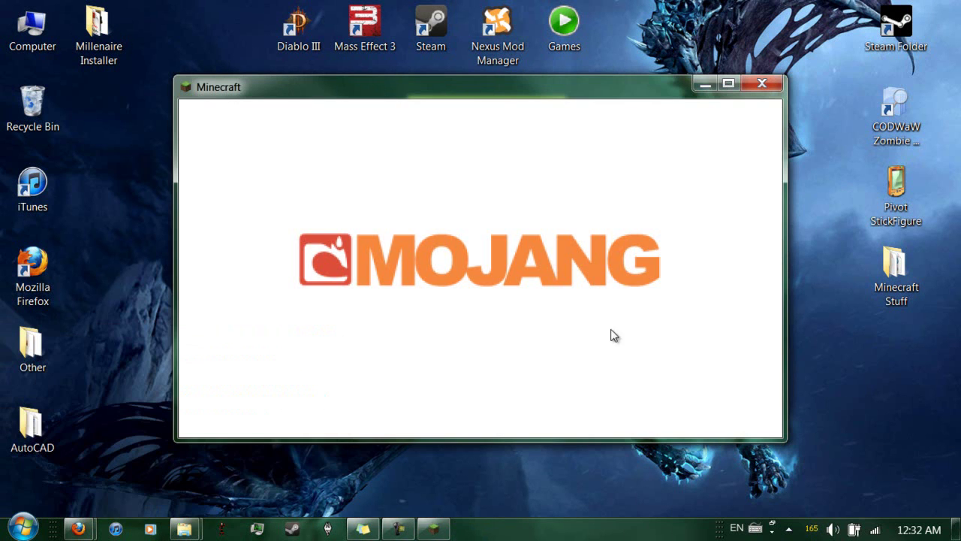
Move the .minecraft mods folder window aside to uncover the sticky note and the Minecraft Mods desktop folder
left_click(879, 7)
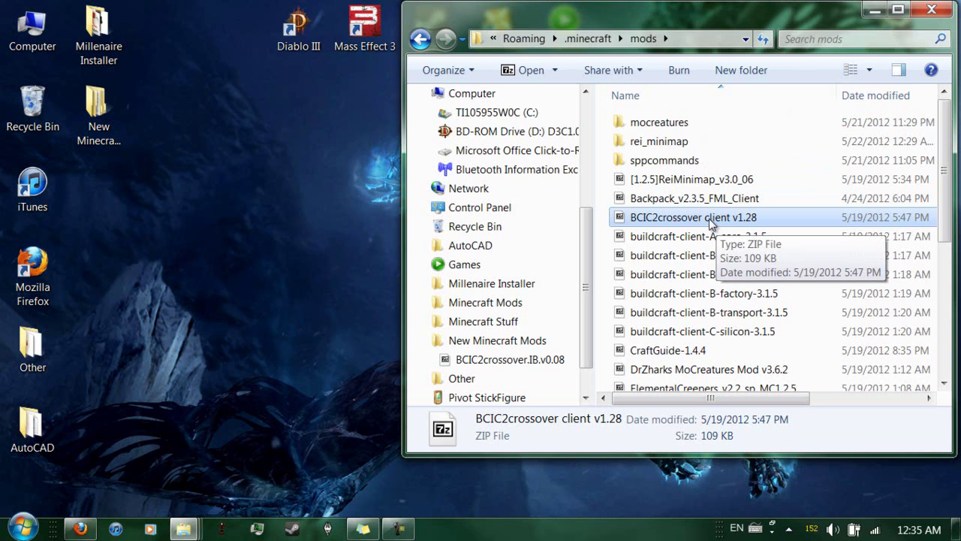
left_click_drag(659, 19, 771, 42)
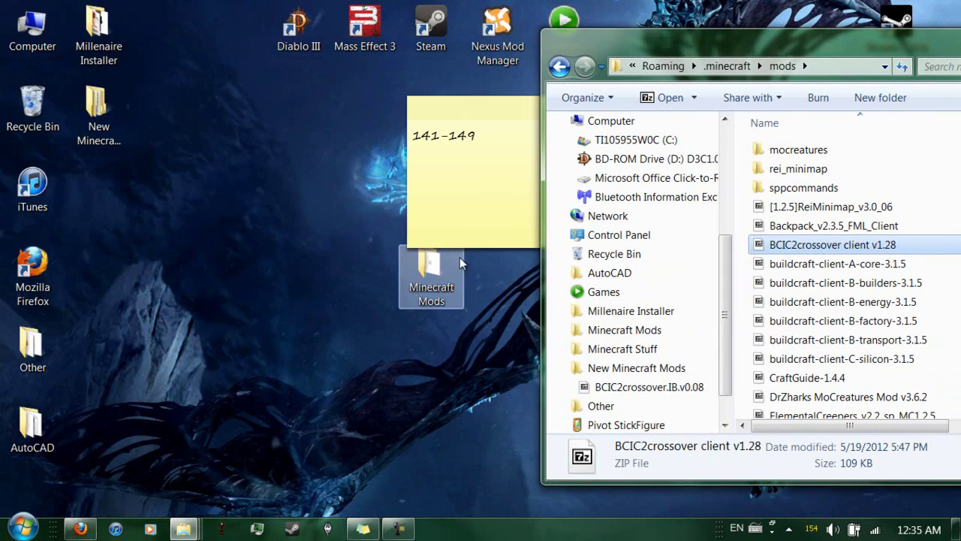
Look through the mods folder inside Main Mods of the Minecraft Mods desktop folder, and put its window away
double_click(454, 272)
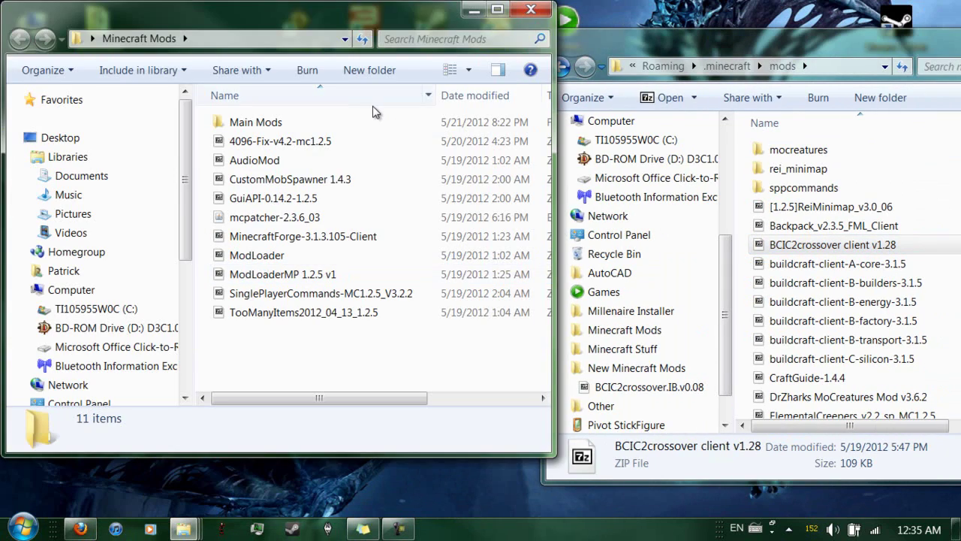
double_click(309, 124)
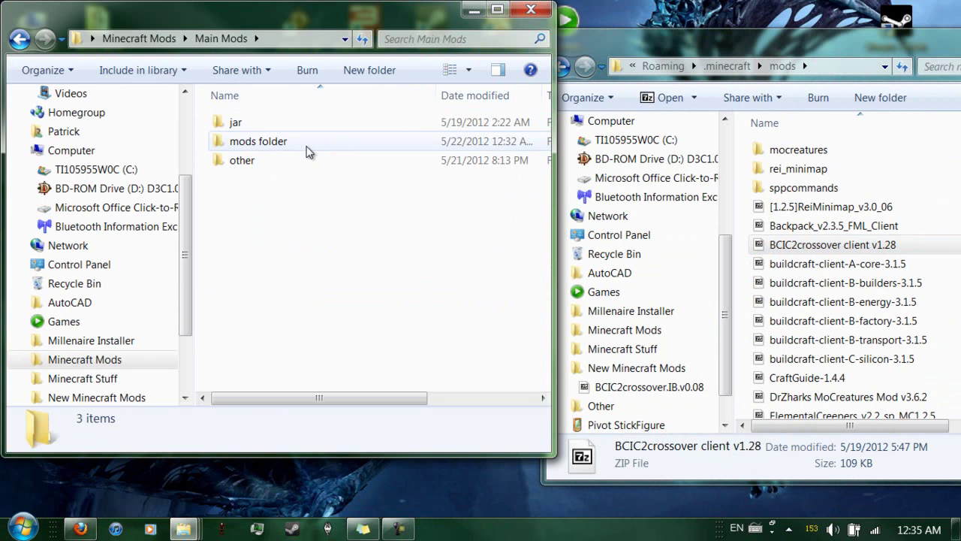
left_click(303, 153)
double_click(303, 143)
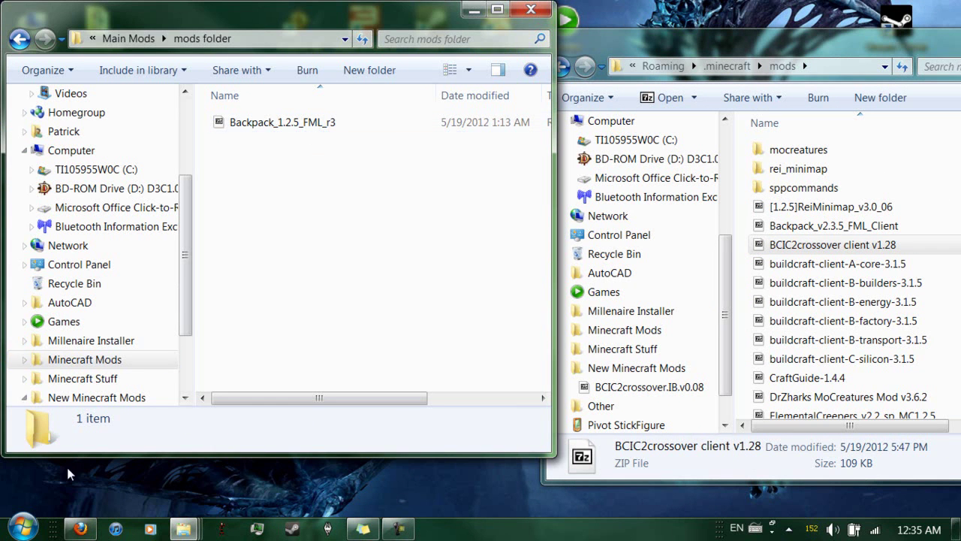
left_click(474, 10)
Open the New Minecraft Mods desktop folder and move the duplicate archive BCIC2crossover.IB.v0.08(1) to the Recycle Bin
left_click_drag(757, 51, 513, 102)
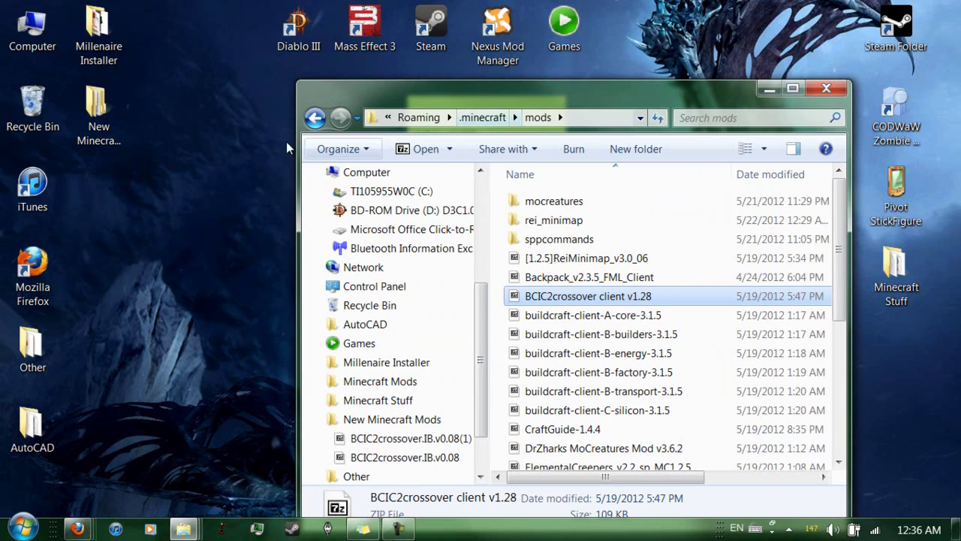
double_click(90, 124)
left_click(651, 143)
left_click_drag(635, 123, 37, 112)
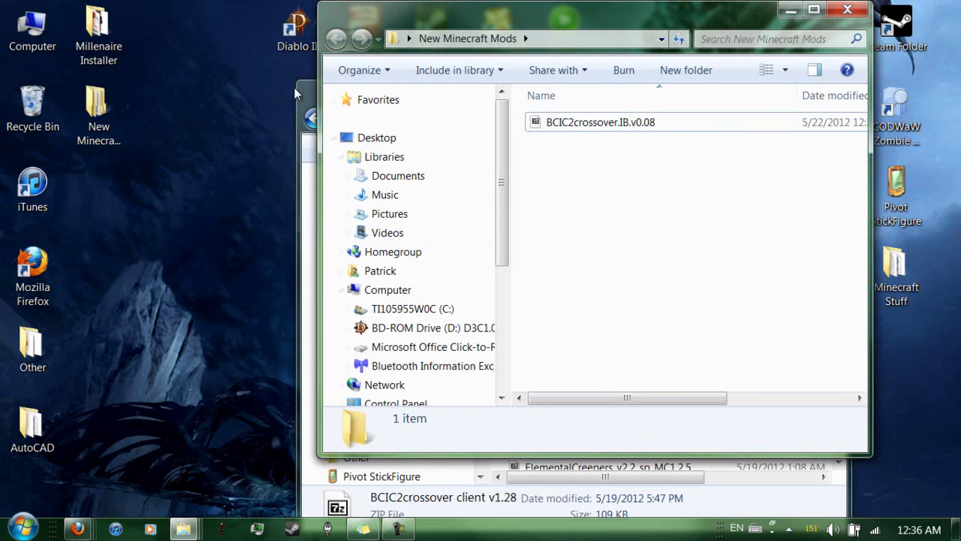
Delete BCIC2crossover client v1.28 from the .minecraft mods folder
left_click(297, 93)
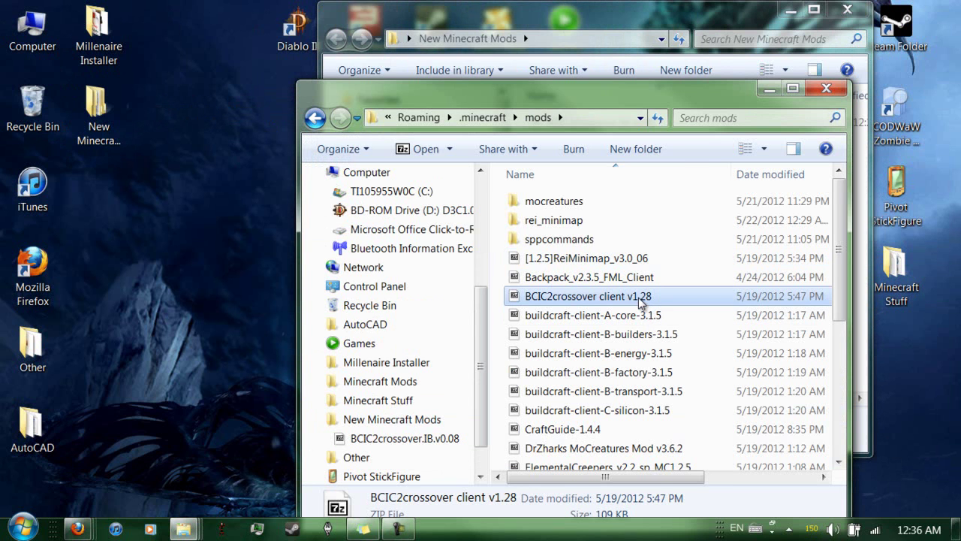
key("Delete")
left_click(563, 329)
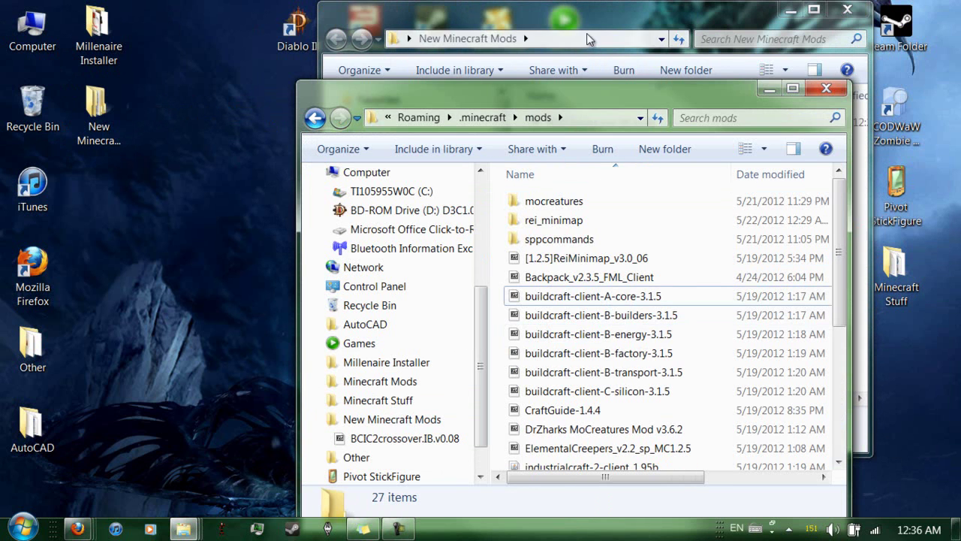
Move BCIC2crossover.IB.v0.08 from New Minecraft Mods into the .minecraft mods folder, and clear both folder windows from the desktop
left_click(586, 35)
key("super+Left")
left_click(637, 100)
left_click_drag(637, 101, 701, 61)
left_click_drag(255, 124, 562, 263)
left_click(454, 9)
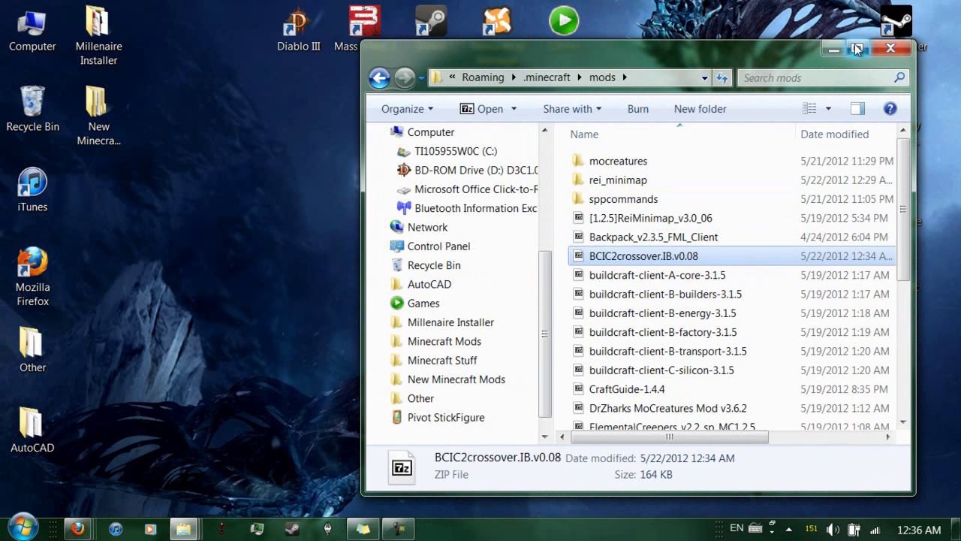
left_click(890, 49)
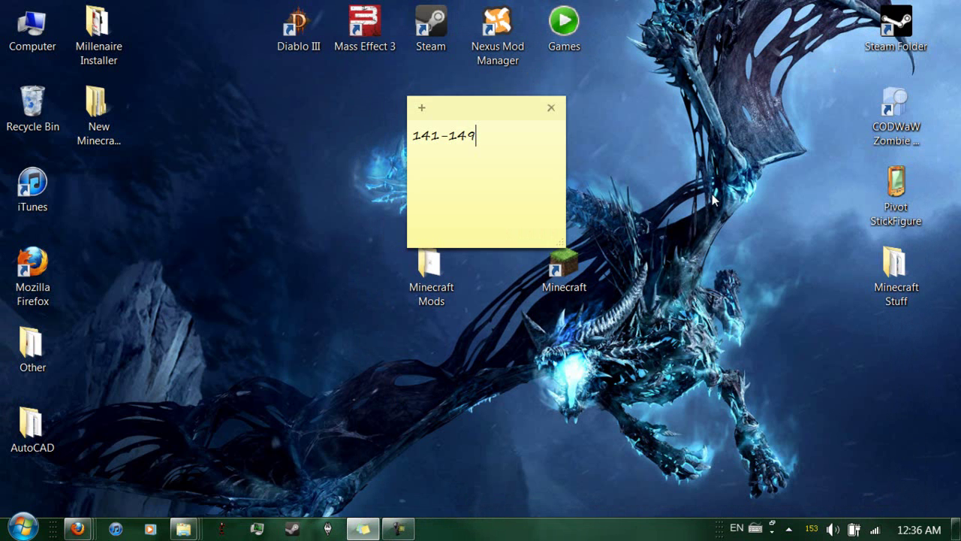
Launch Minecraft and log in with the remembered account to test the BCIC2crossover.IB.v0.08 mod
double_click(584, 263)
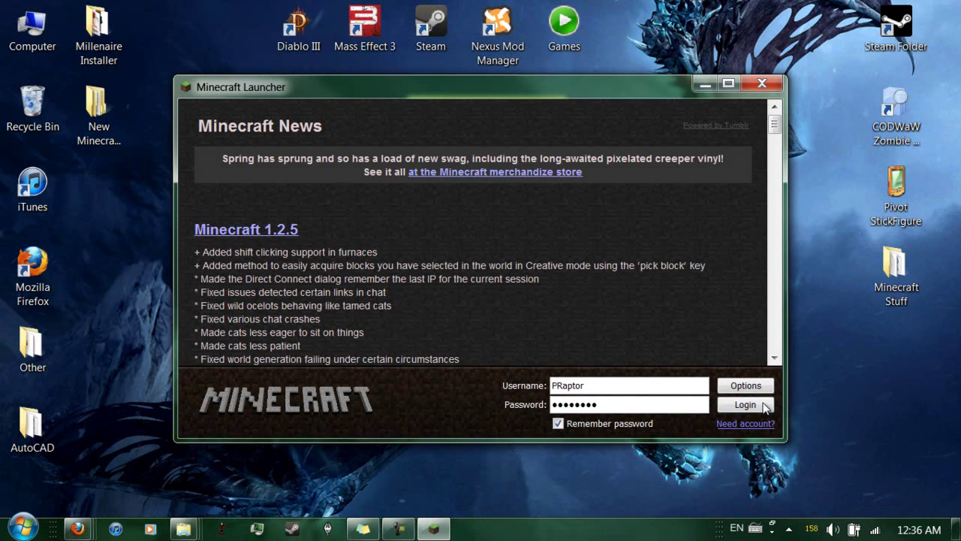
left_click(762, 404)
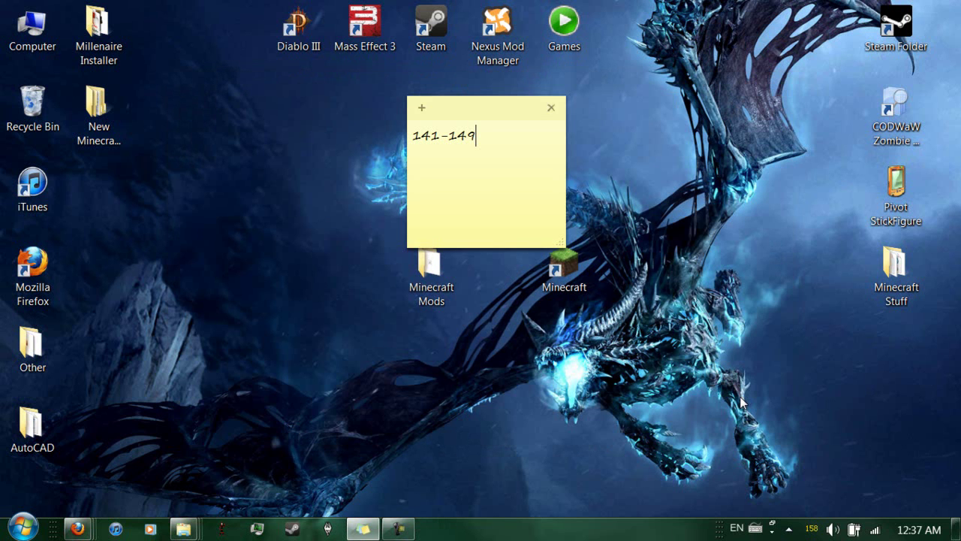
Close a leftover mods folder window, and open the ModLoader log from the .minecraft folder in a maximized window
left_click(183, 529)
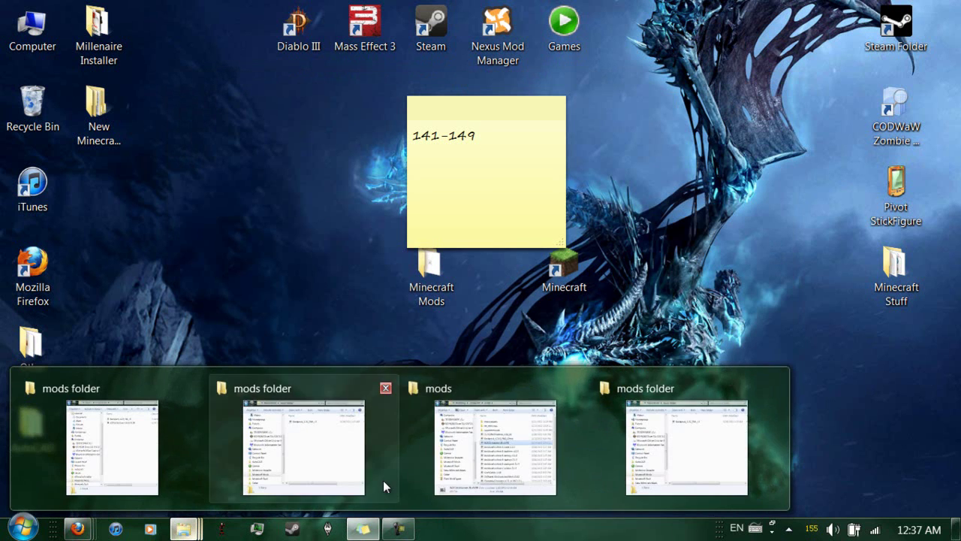
left_click(661, 441)
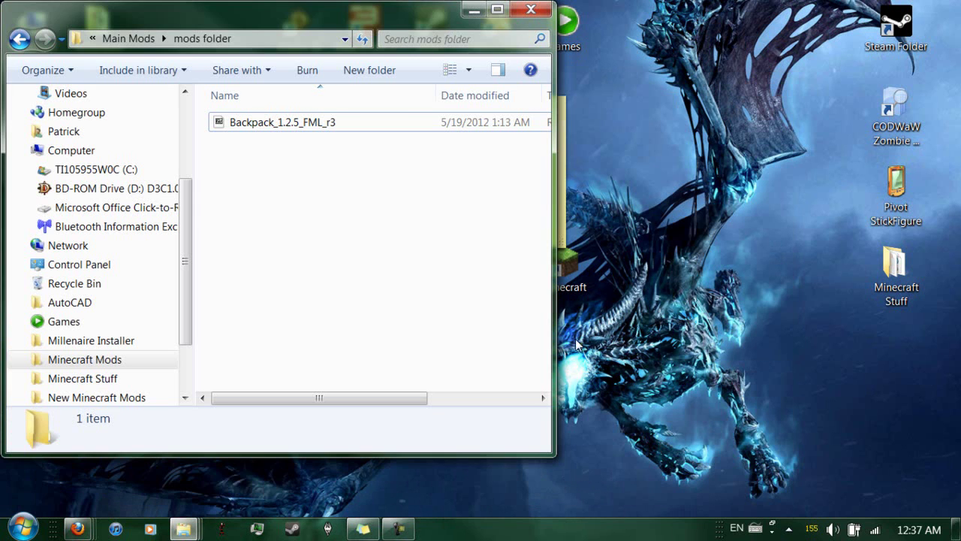
left_click(525, 9)
left_click(184, 529)
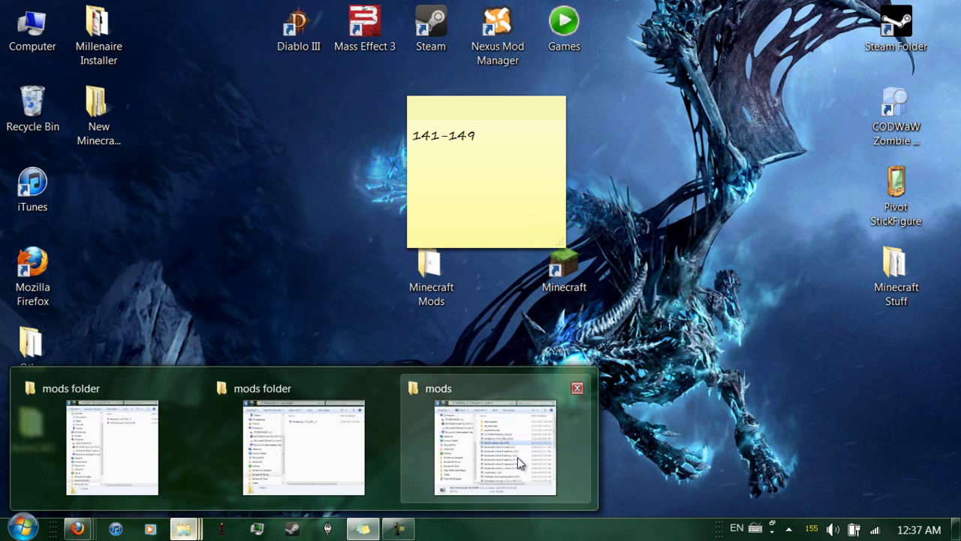
left_click(488, 439)
left_click(379, 78)
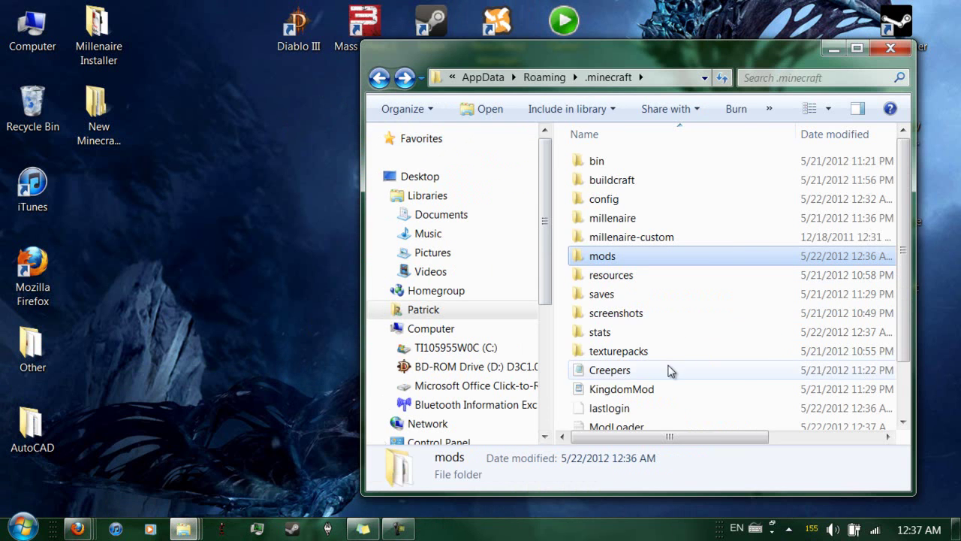
scroll(664, 376, "down", 1)
double_click(631, 368)
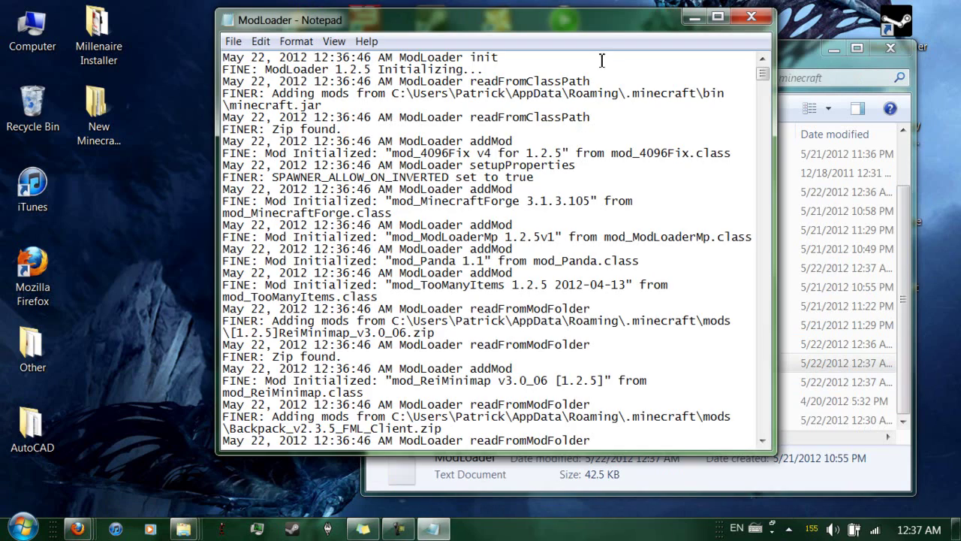
double_click(607, 22)
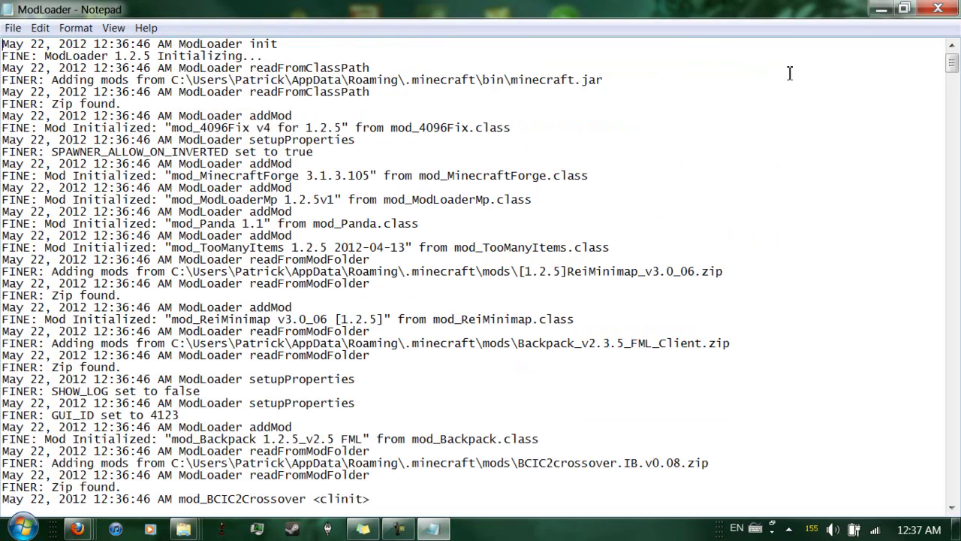
Search the ModLoader log for mods that failed to load because of an occupied block ID slot
left_click_drag(952, 60, 951, 511)
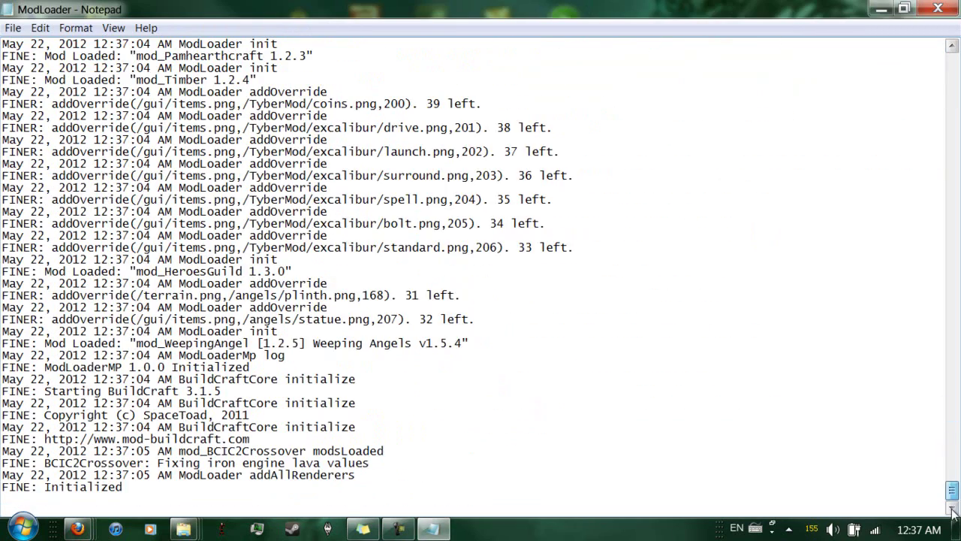
scroll(665, 433, "up", 6)
scroll(661, 424, "up", 20)
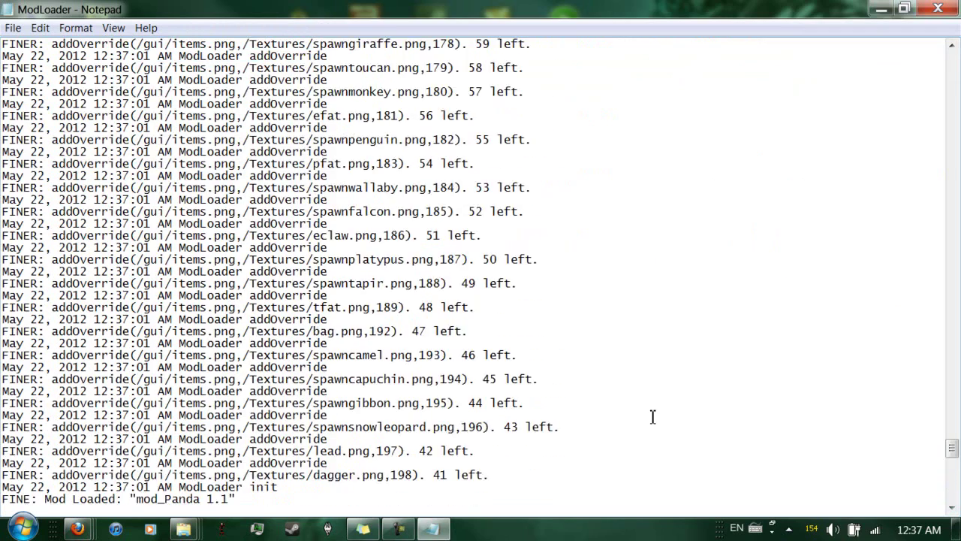
scroll(652, 415, "up", 3)
scroll(655, 414, "down", 12)
scroll(654, 414, "up", 20)
scroll(635, 413, "up", 20)
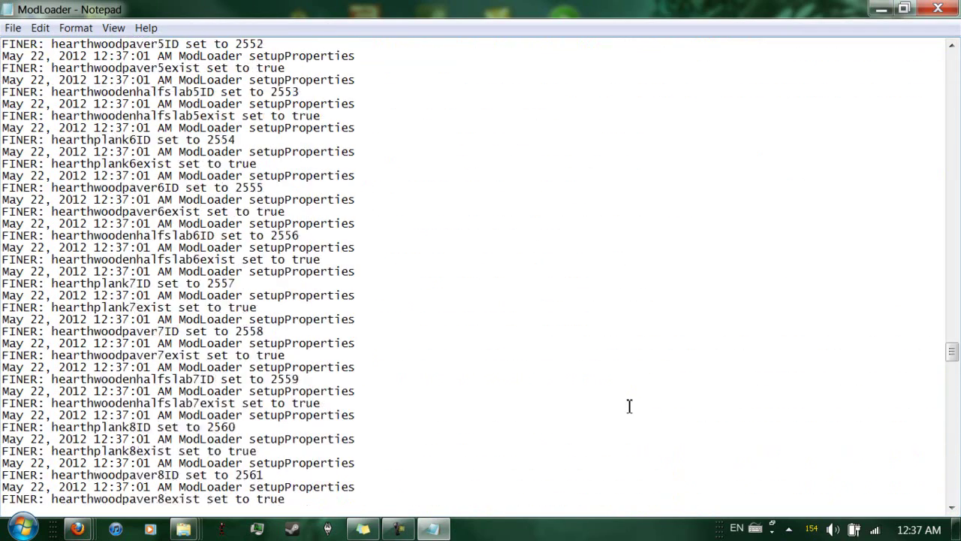
scroll(636, 408, "up", 20)
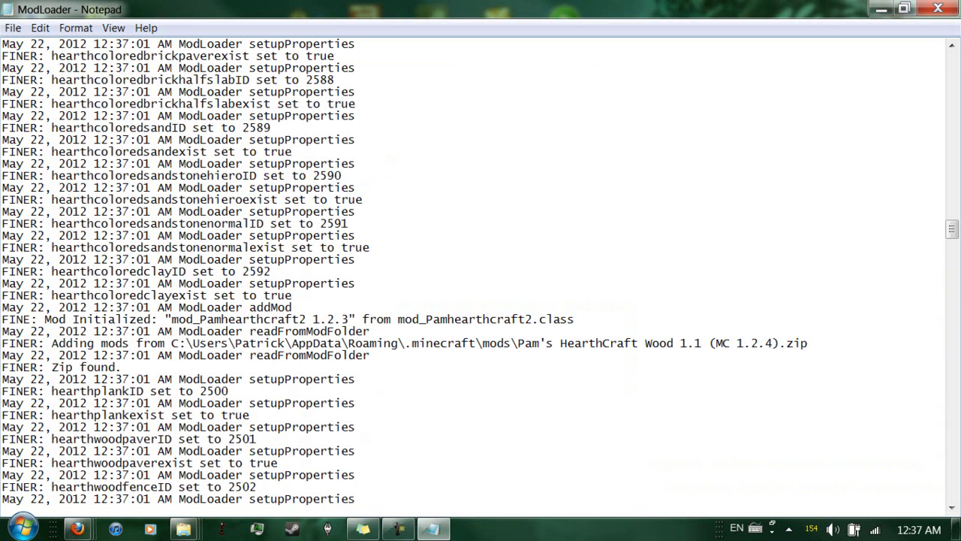
left_click_drag(952, 232, 952, 178)
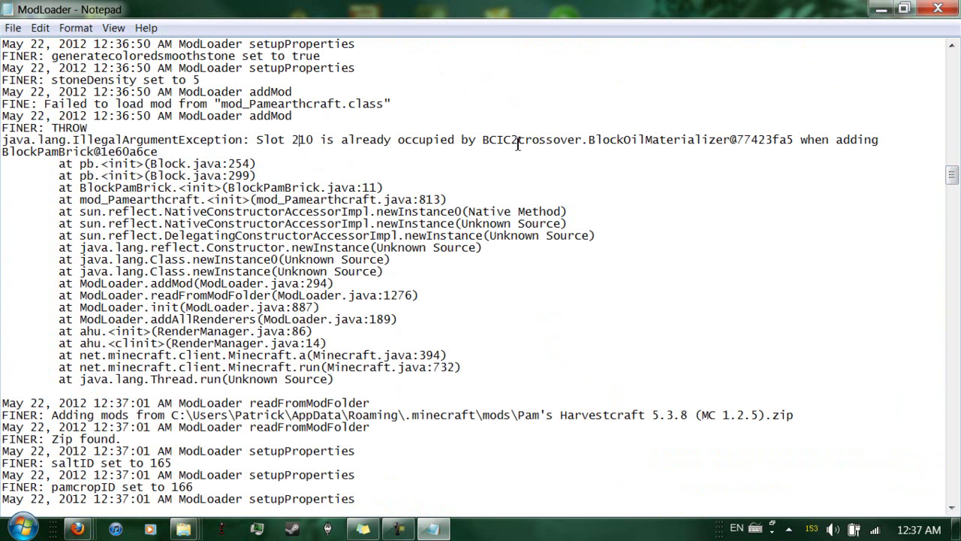
Put the log away and open the BCIC2Crossover configuration file from the .minecraft config folder at its block section
left_click(882, 8)
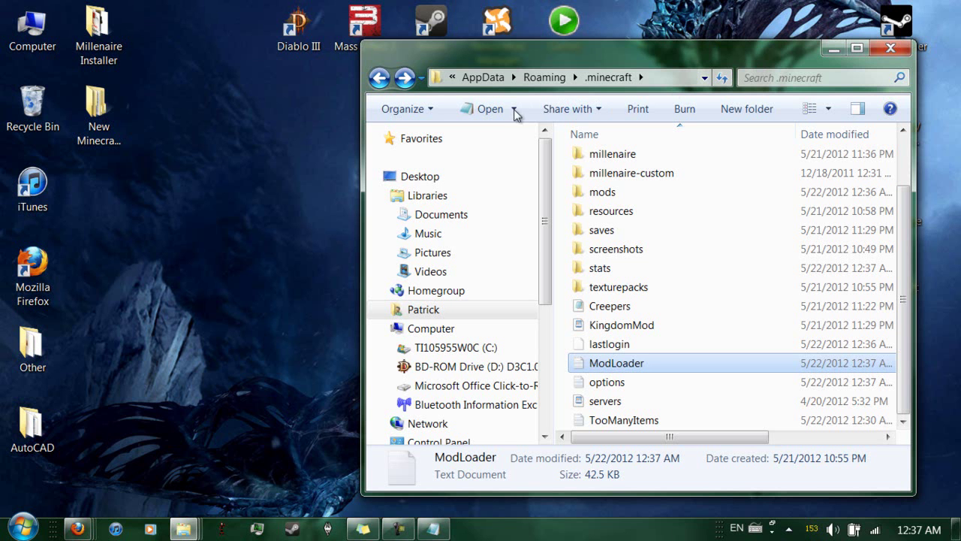
scroll(627, 250, "up", 1)
double_click(624, 199)
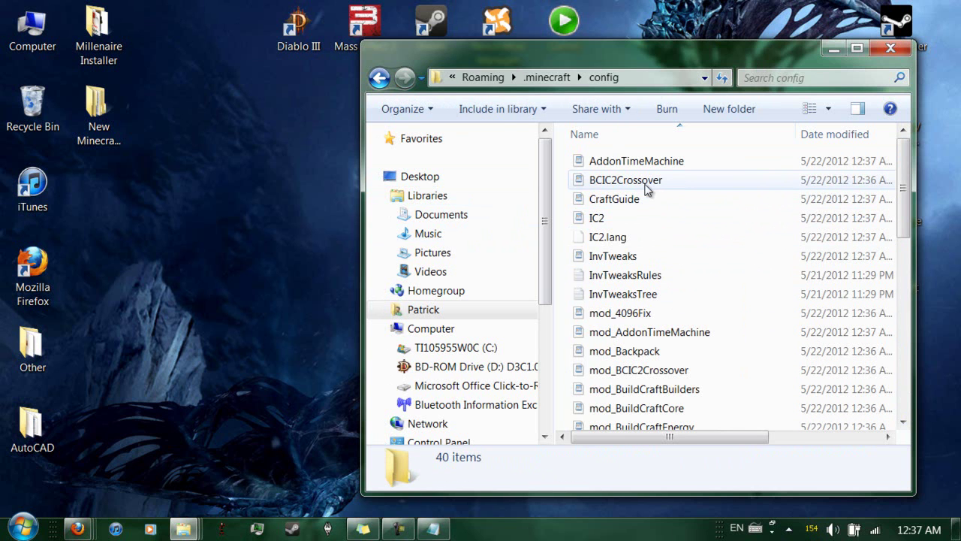
double_click(645, 184)
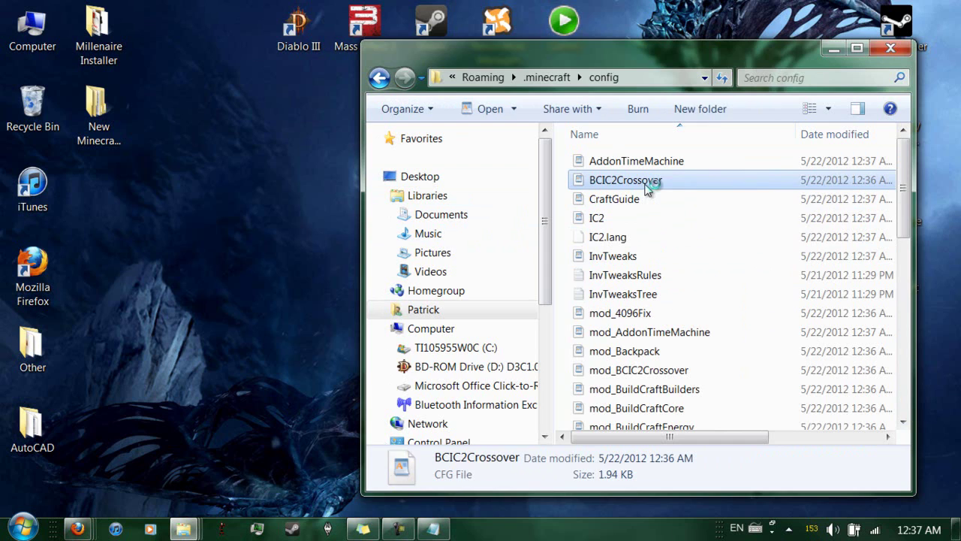
scroll(325, 255, "down", 1)
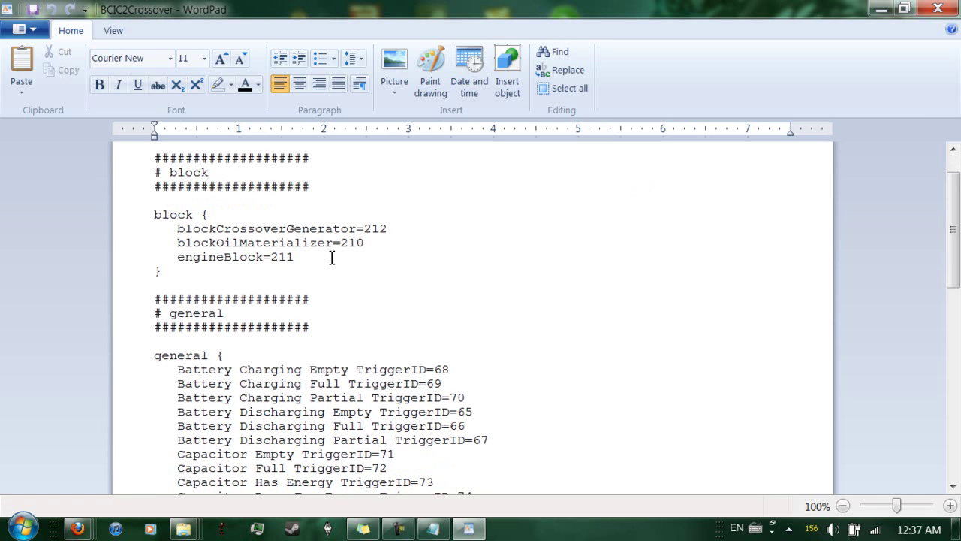
Using the sticky note's free IDs, set blockCrossoverGenerator to 141, blockOilMaterializer to 142 and engineBlock to 143
left_click(363, 529)
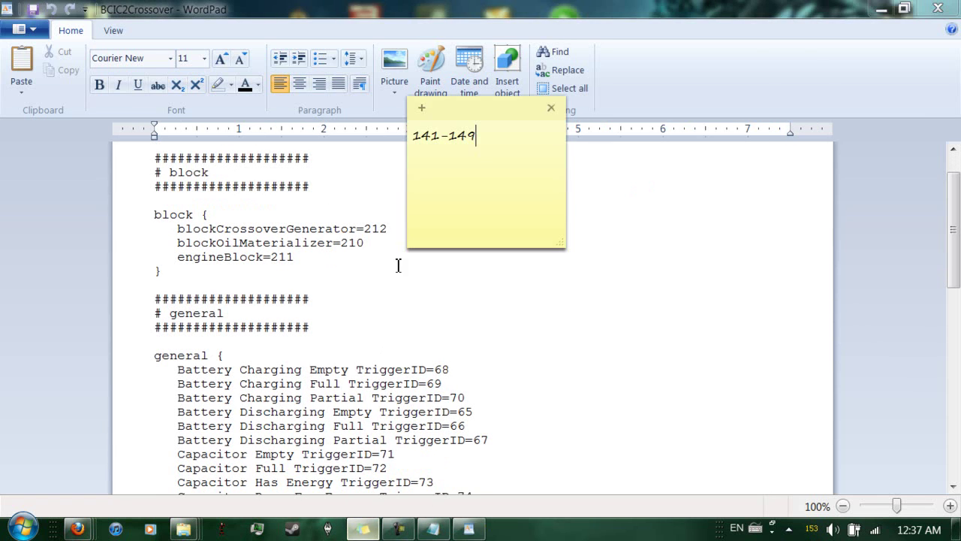
double_click(383, 228)
type("14")
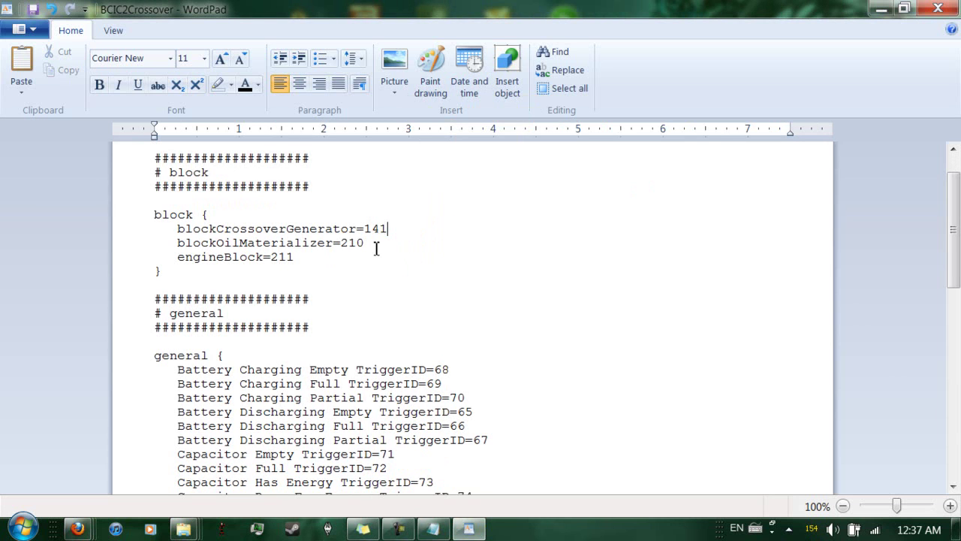
type("1")
double_click(352, 244)
type("14")
double_click(284, 257)
type("143")
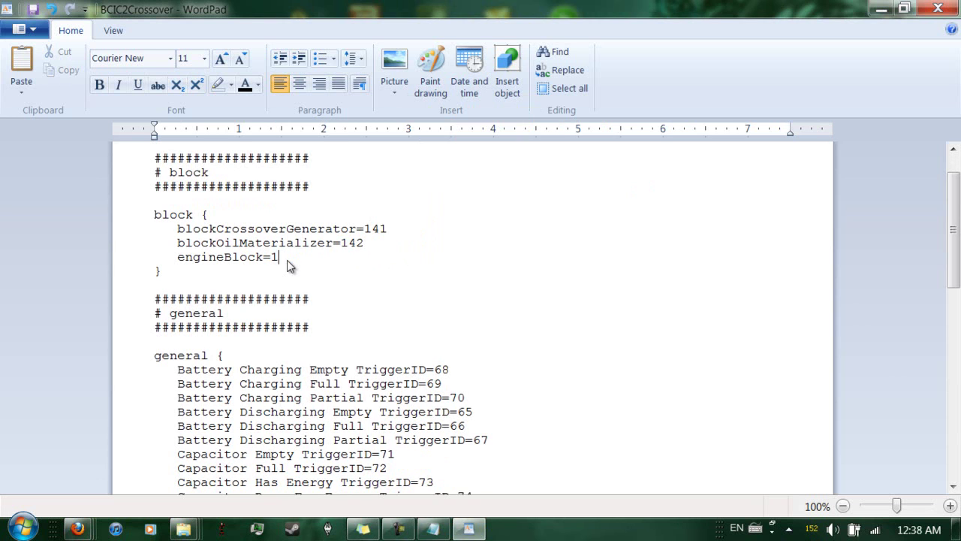
Check the free ID range on the sticky note, and save and close the BCIC2Crossover configuration file
left_click(363, 529)
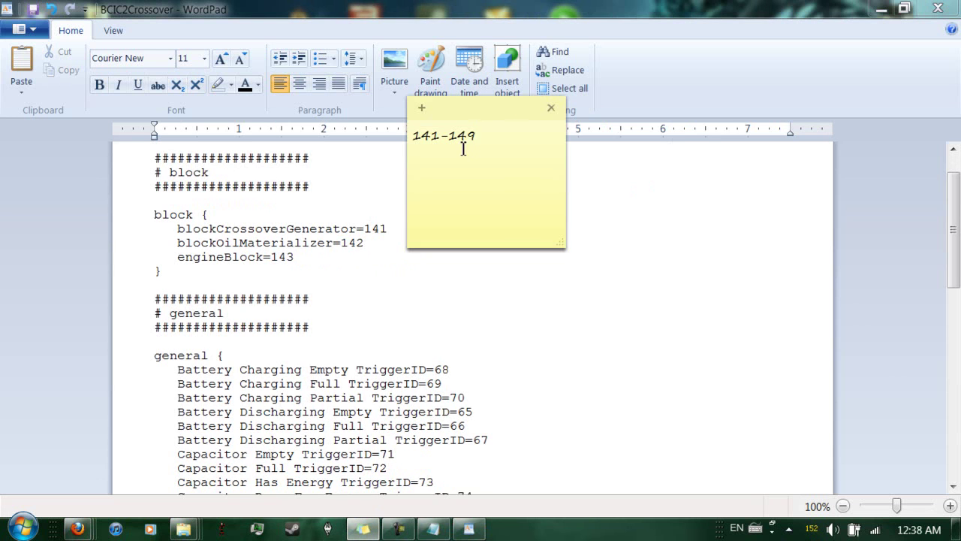
left_click_drag(478, 136, 413, 142)
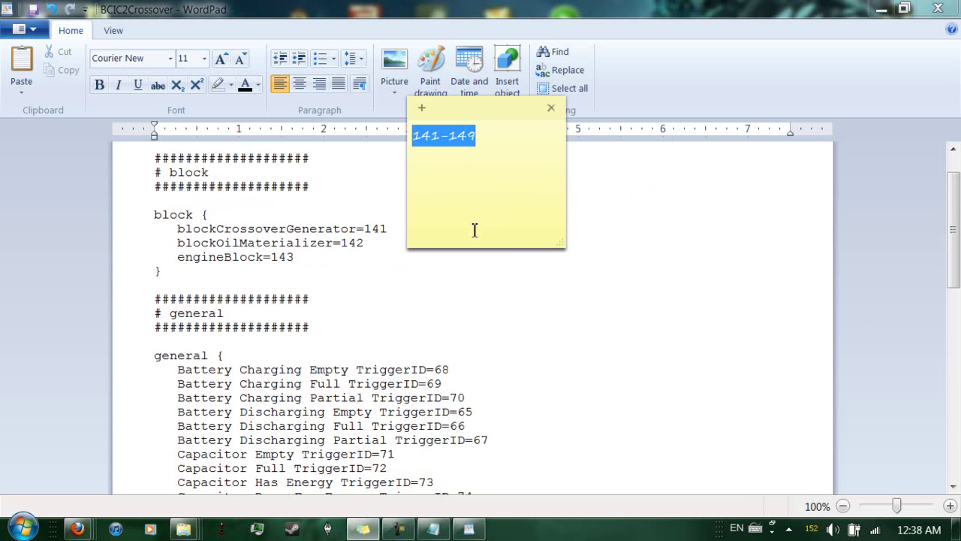
left_click(476, 205)
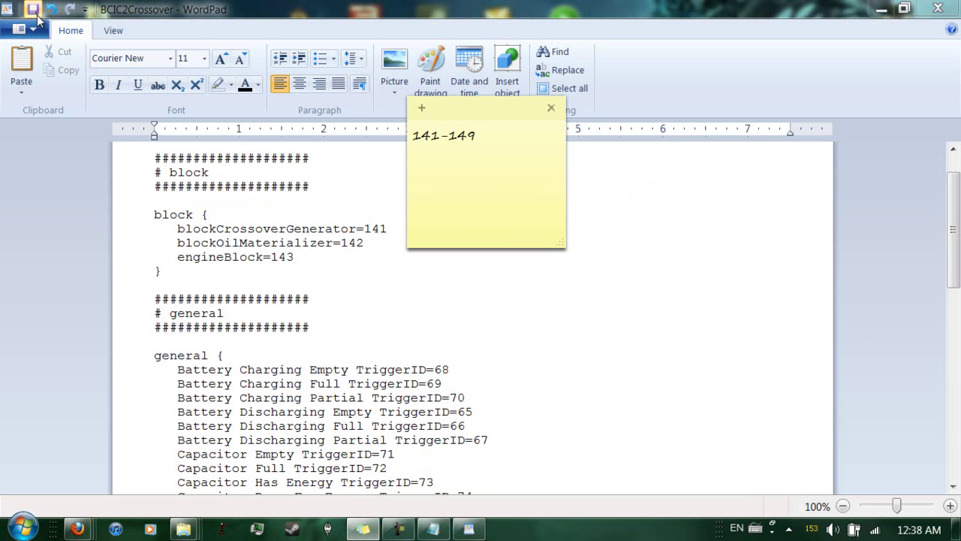
left_click(34, 12)
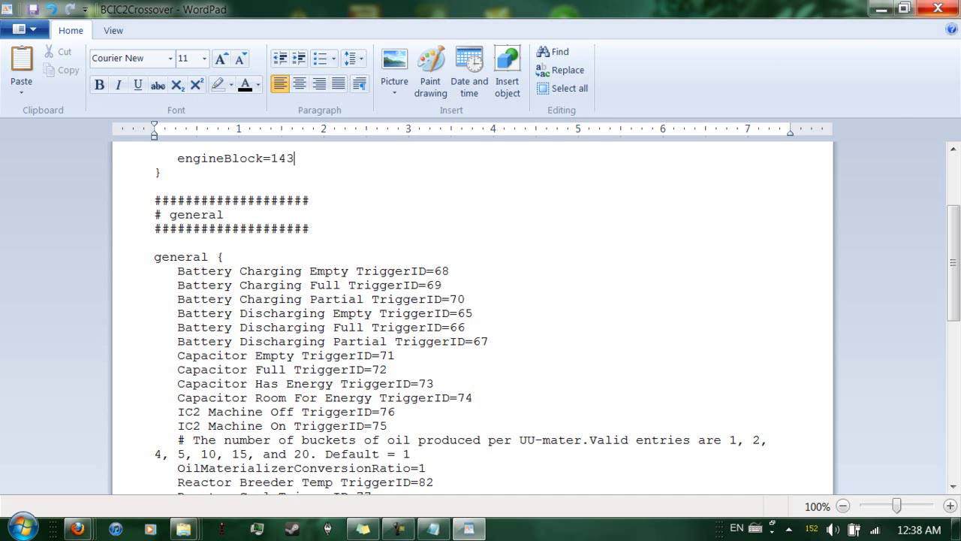
left_click(938, 8)
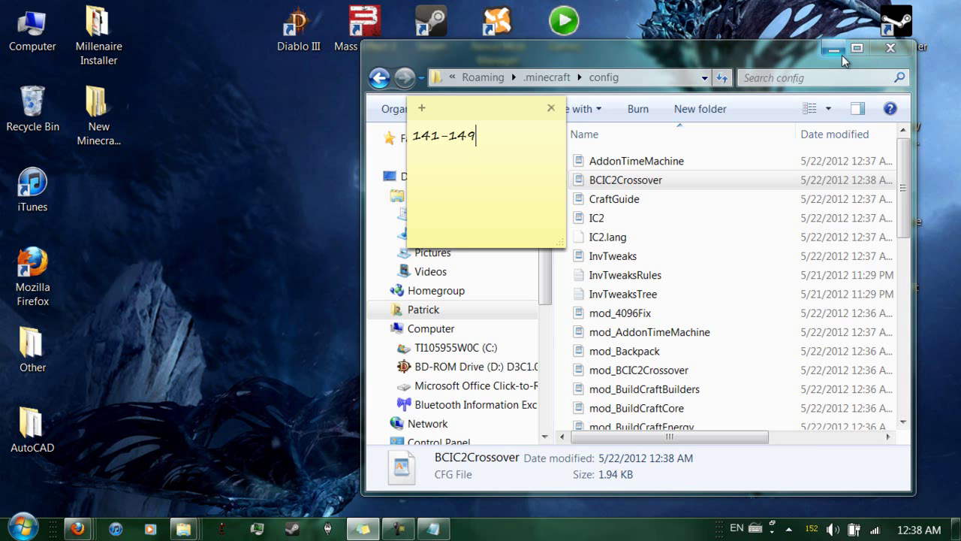
Put the config folder away, launch Minecraft and log in with the remembered account details
left_click(904, 43)
left_click(572, 259)
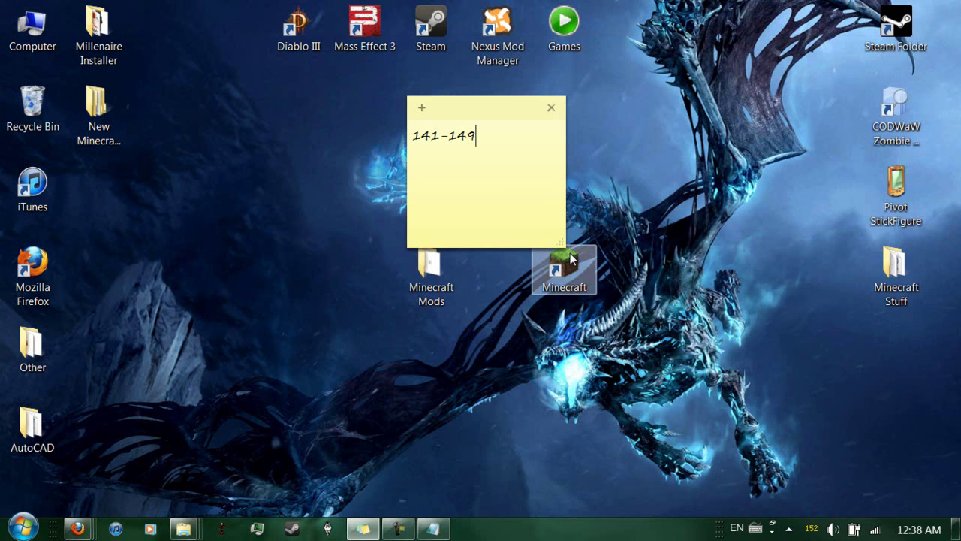
double_click(572, 259)
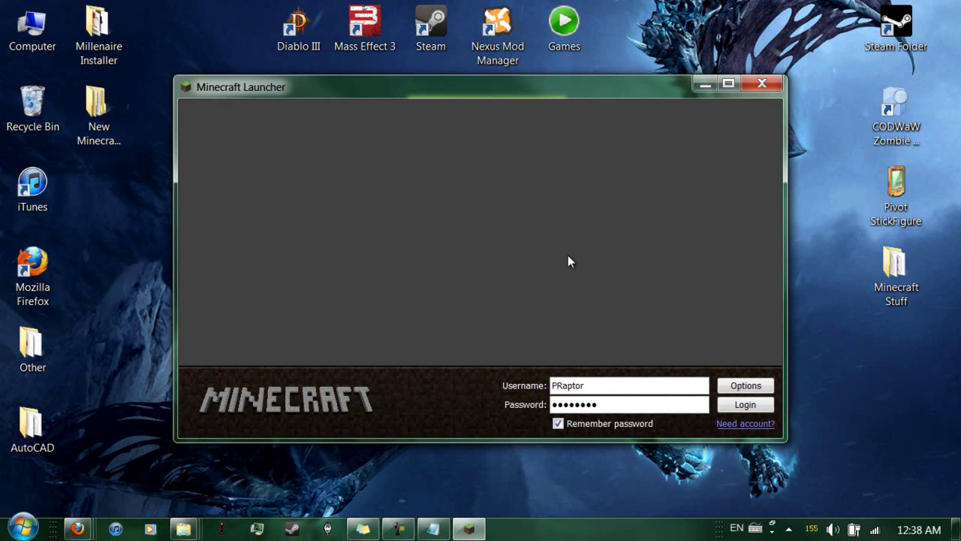
left_click(745, 406)
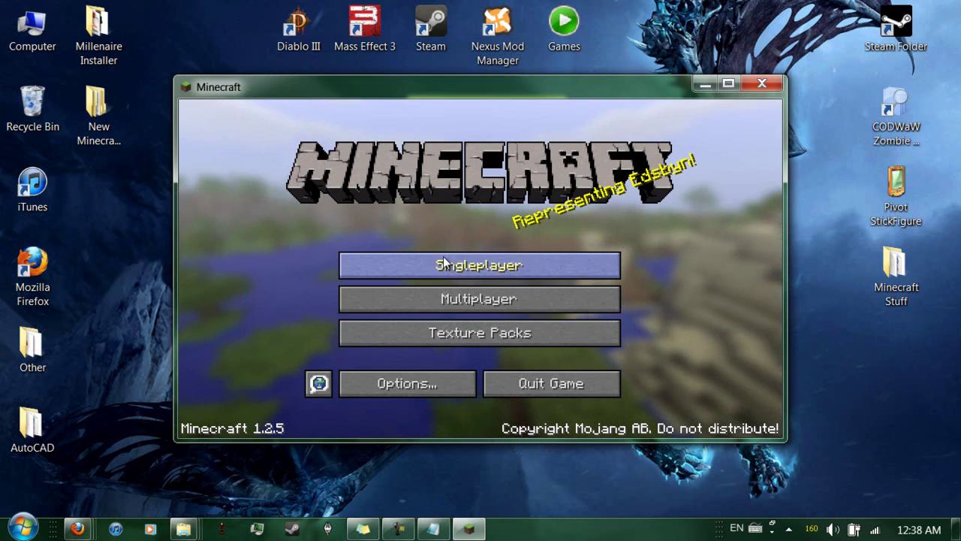
Load the first singleplayer world, maximize the game window and walk around the area near the wooden stall
left_click(440, 263)
double_click(433, 213)
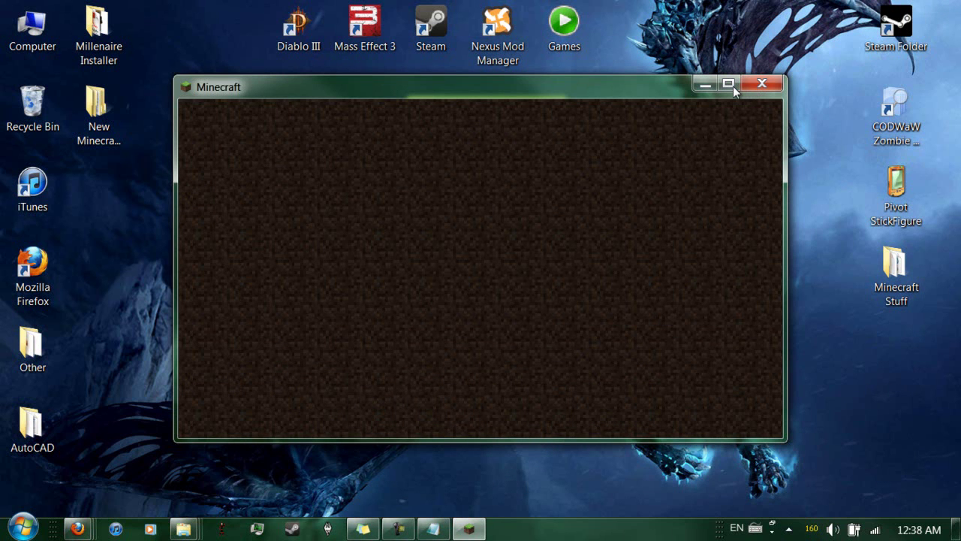
left_click(729, 84)
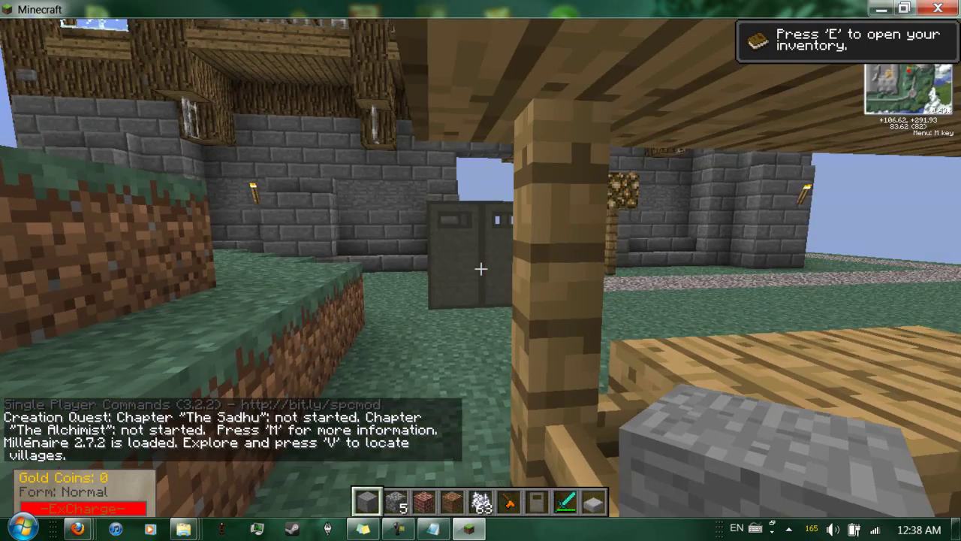
key("w")
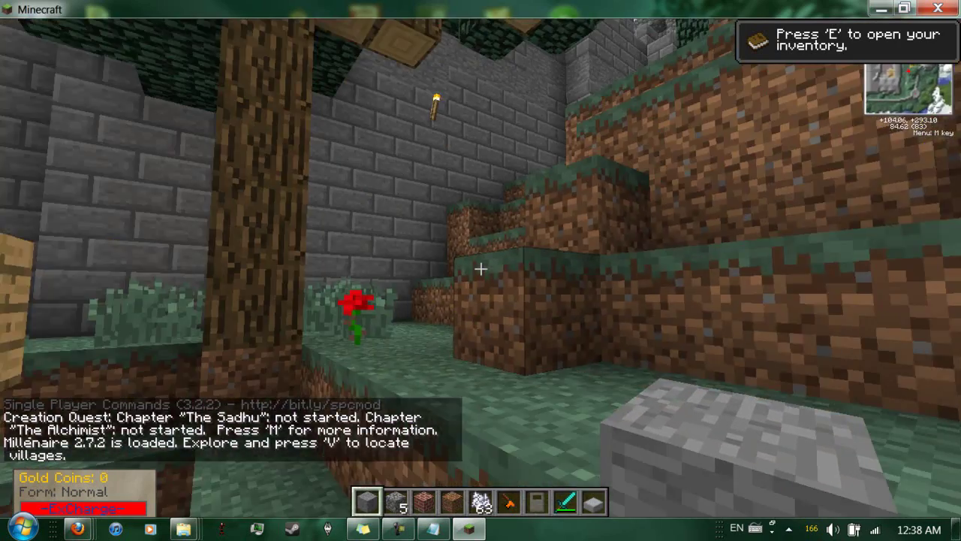
key("w")
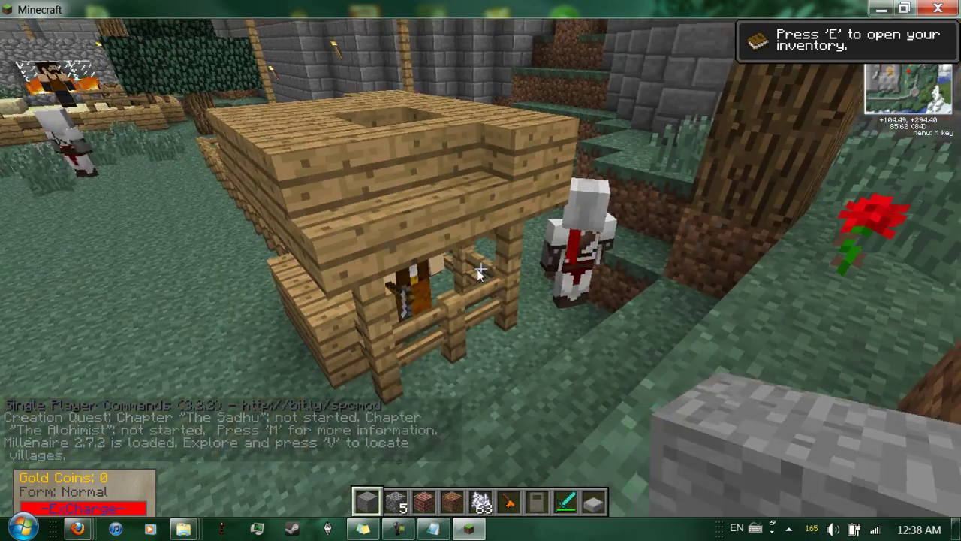
Open the creative inventory and clear the fourth to seventh hotbar slots
key("e")
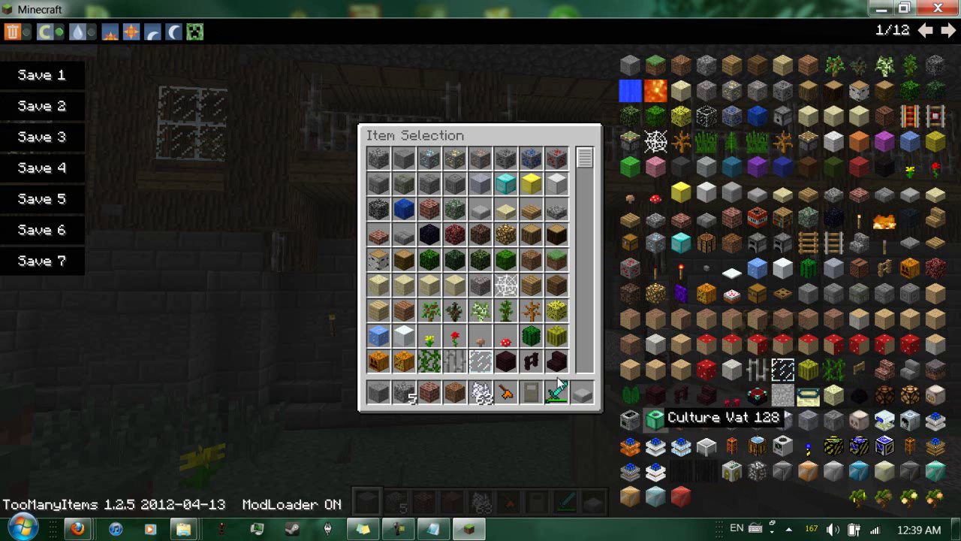
left_click(509, 393)
left_click(506, 314)
left_click(531, 393)
left_click(531, 340)
left_click(454, 392)
left_click(458, 353)
left_click(480, 393)
left_click(476, 321)
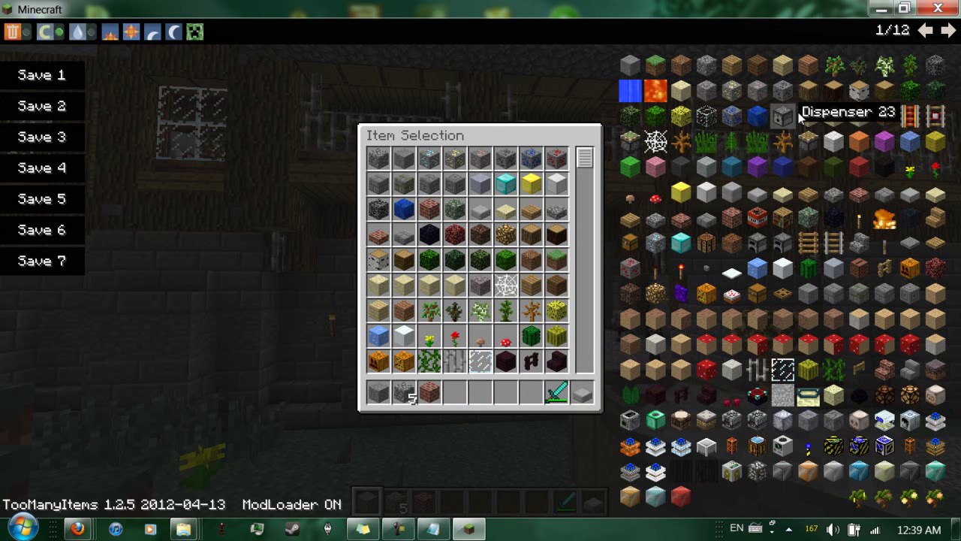
Find the Crafting Guide (23617) on page 11 of the TooManyItems list, add it to the hotbar and hold it
left_click(949, 31)
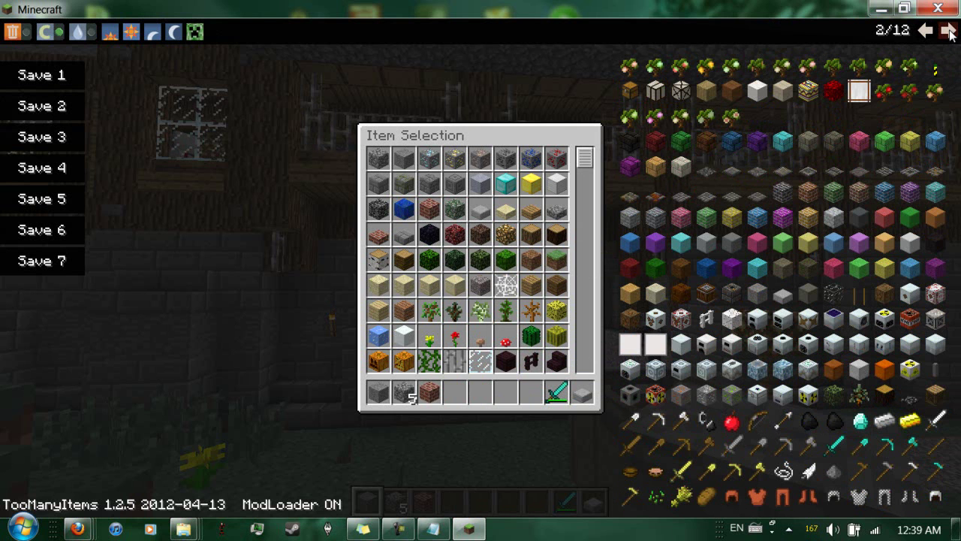
left_click(949, 31)
left_click(928, 32)
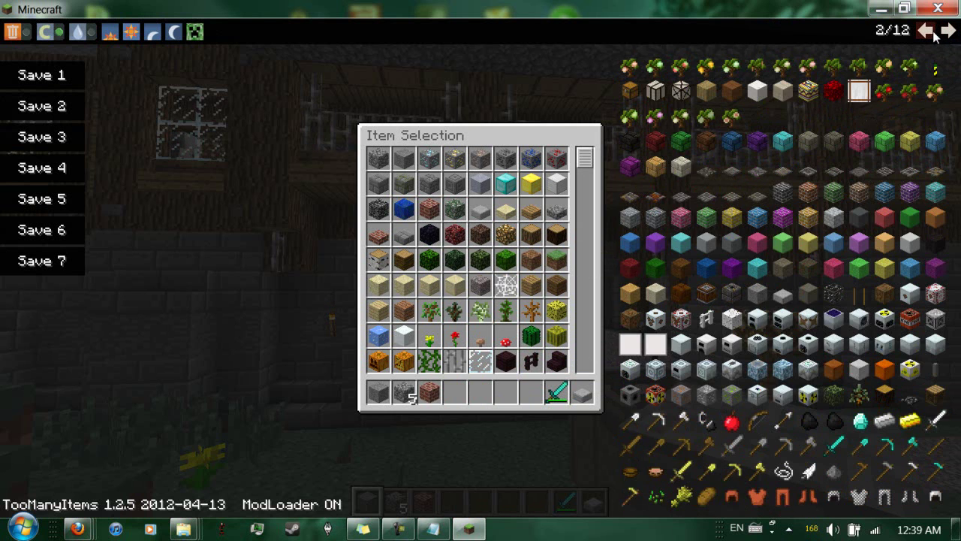
left_click(928, 32)
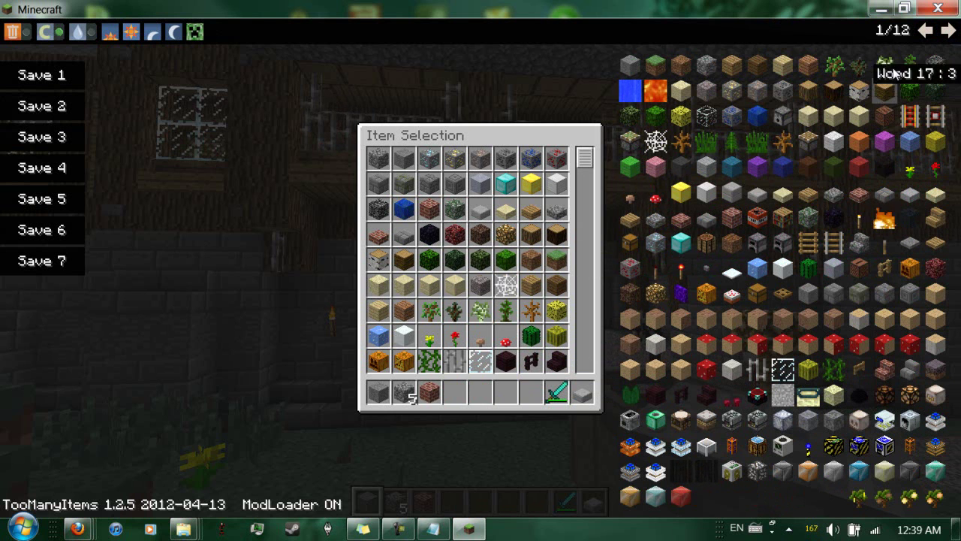
left_click(927, 31)
left_click(927, 31)
left_click(925, 31)
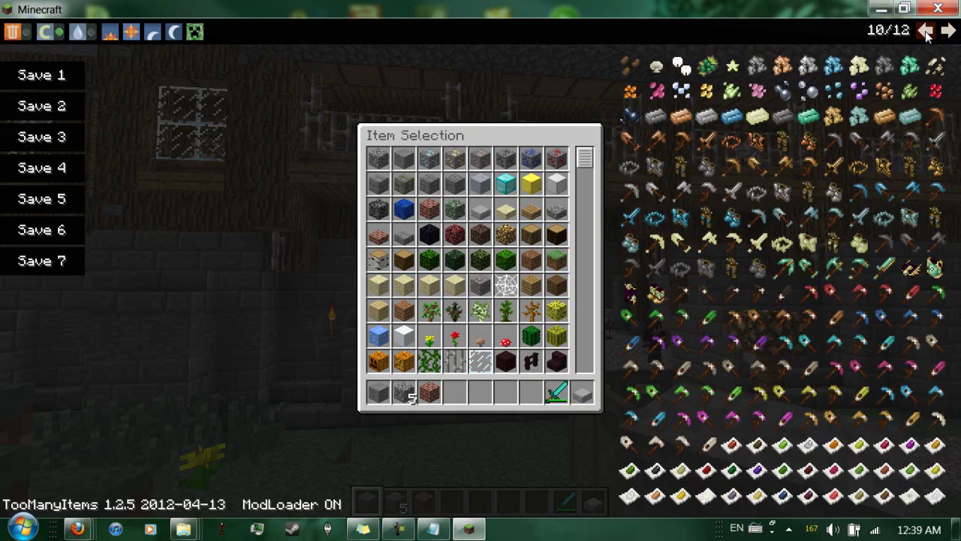
left_click(948, 31)
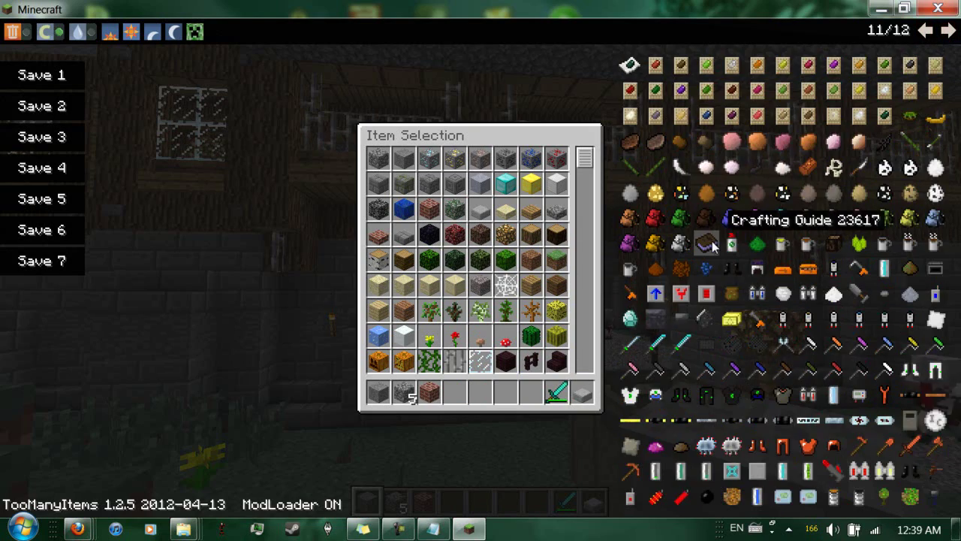
key("e")
key("4")
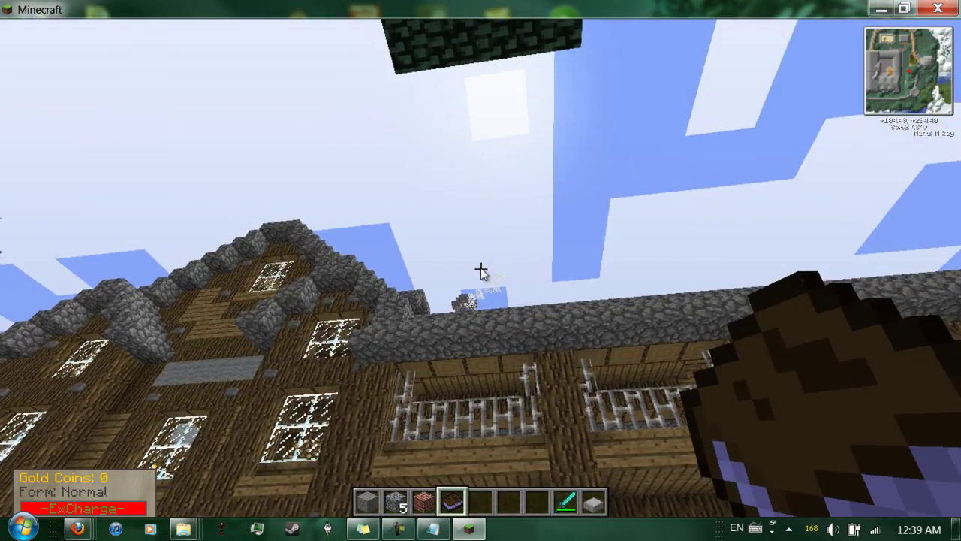
Open the Crafting Guide and look through its full recipe list for the recipes added by the installed mods
right_click(480, 267)
left_click_drag(655, 410, 953, 499)
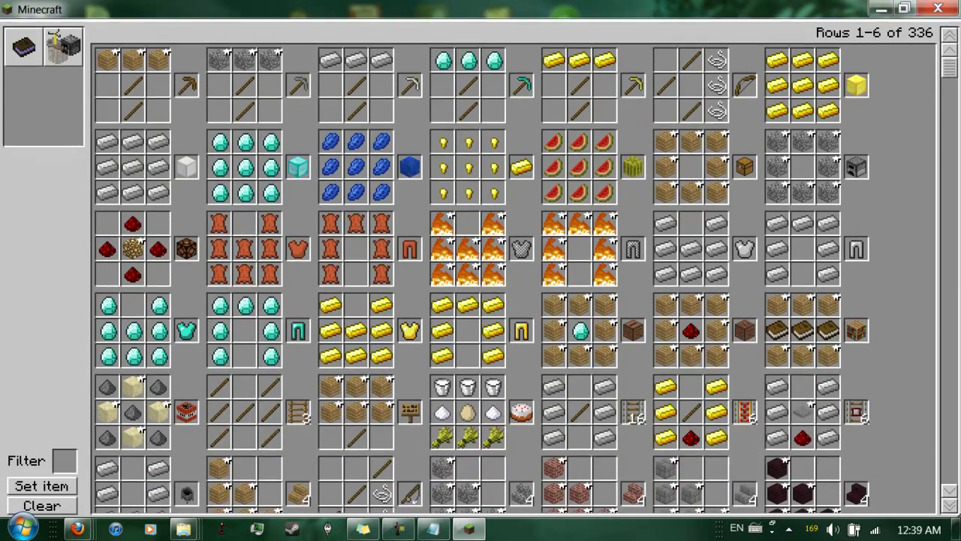
scroll(799, 372, "down", 6)
scroll(798, 372, "down", 16)
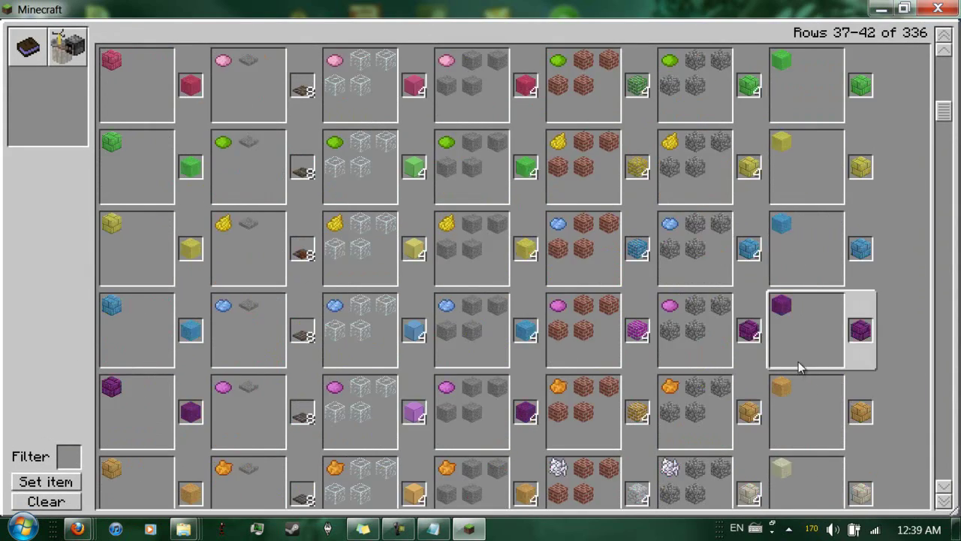
scroll(802, 361, "down", 16)
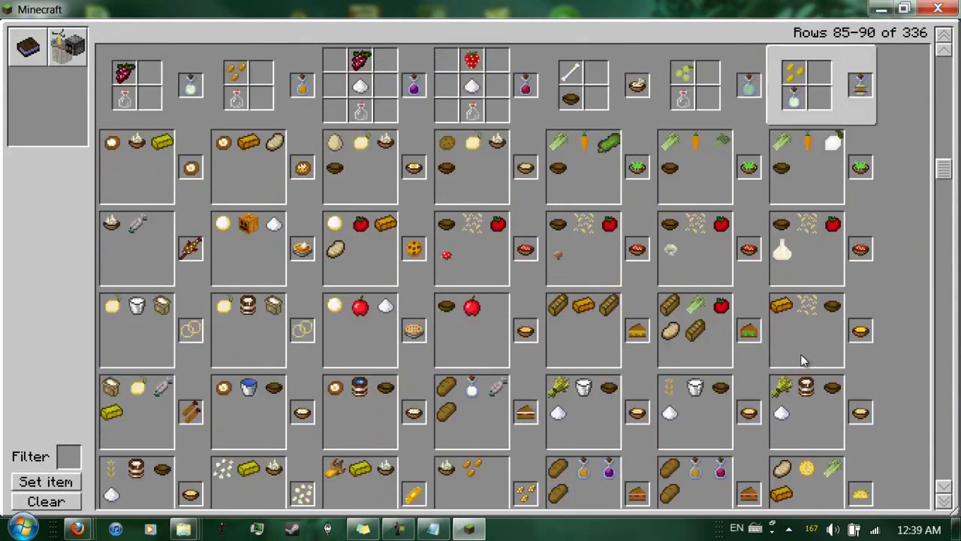
scroll(800, 352, "down", 20)
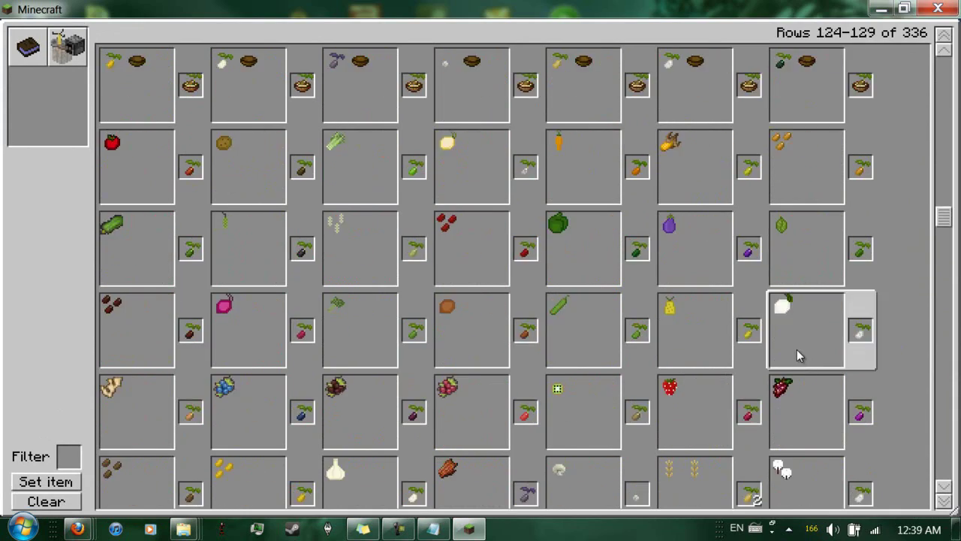
scroll(540, 255, "down", 20)
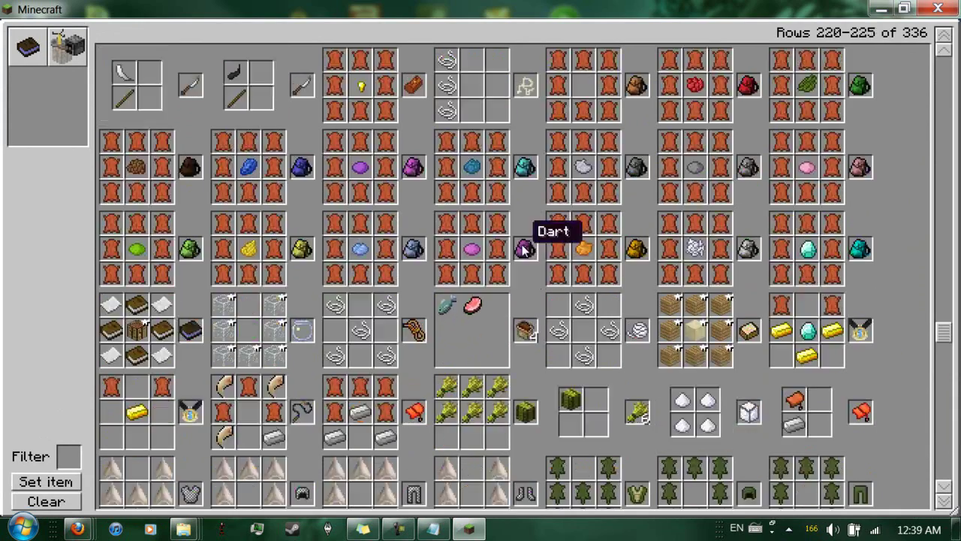
scroll(251, 281, "down", 8)
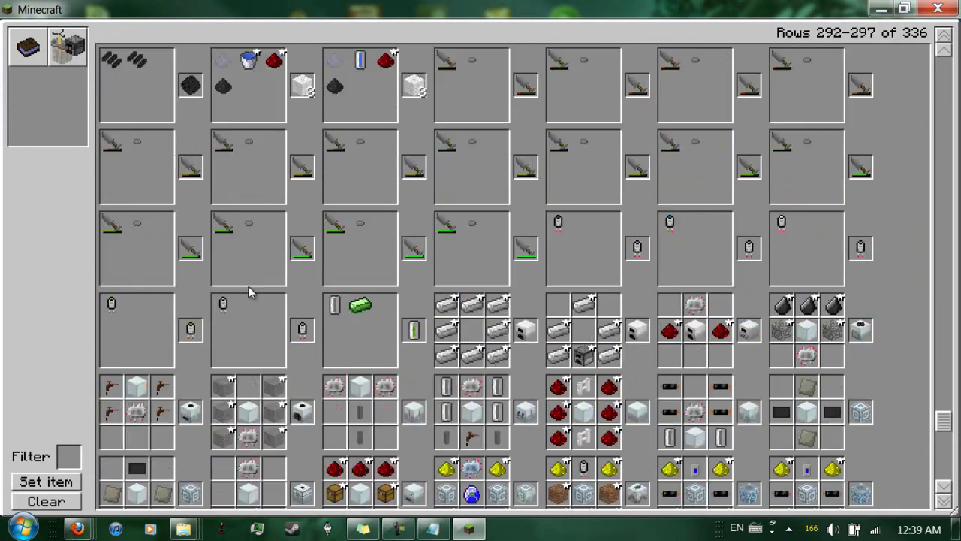
Set stone as the Crafting Guide's filter item and look through the recipes that use it
left_click(62, 482)
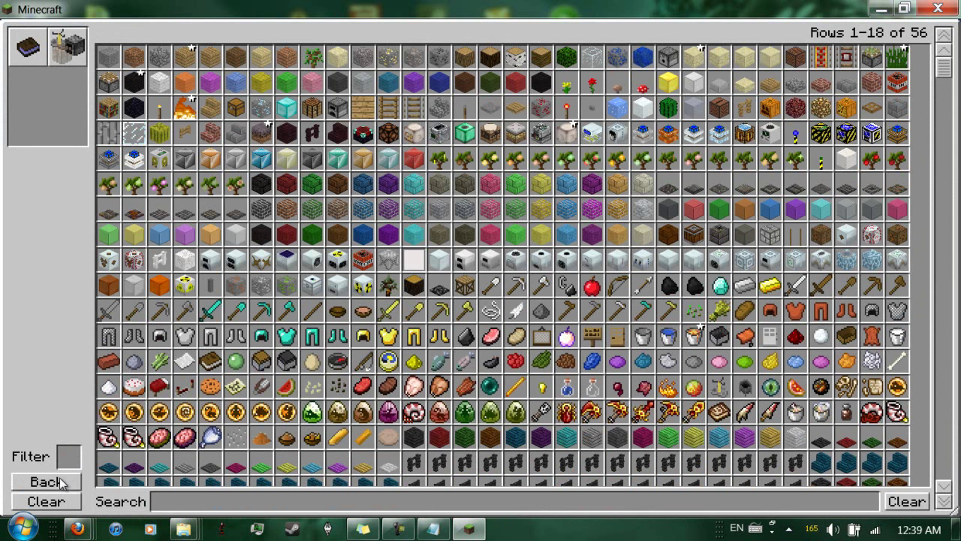
left_click(110, 60)
scroll(894, 445, "down", 1)
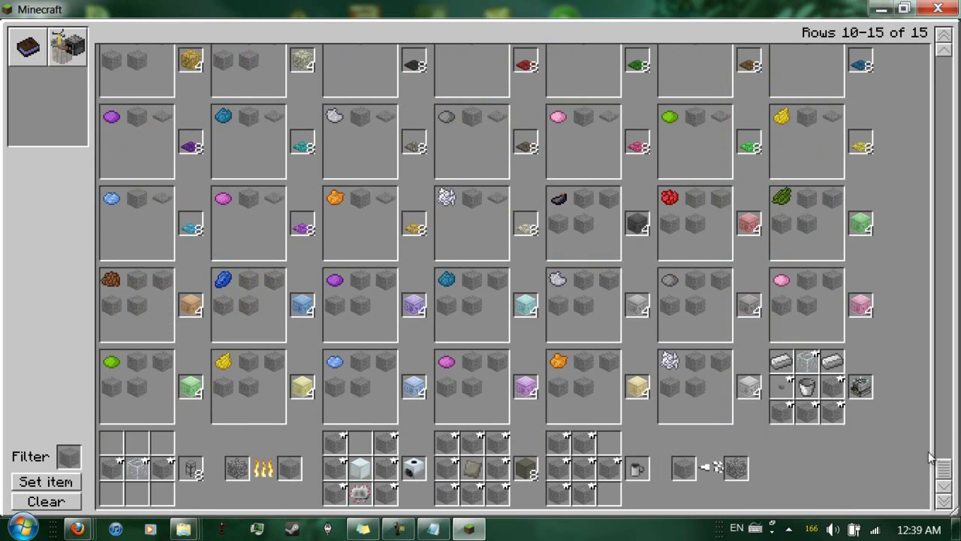